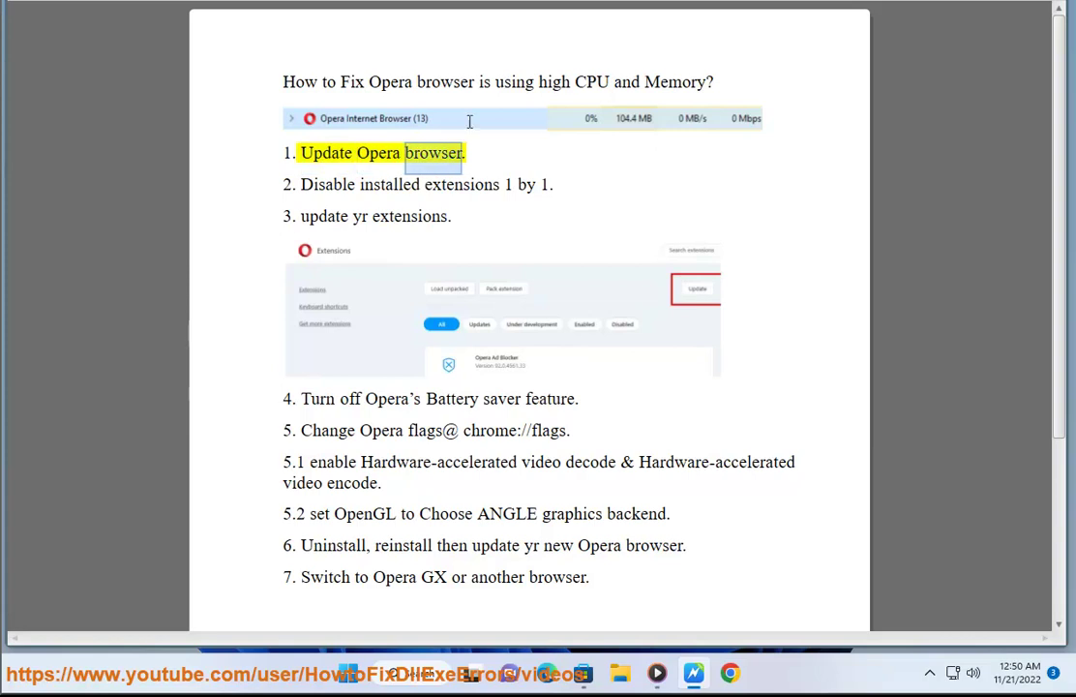
# Step: Launch Opera Browser and check for a browser update on the Update & Recovery page
pyautogui.click(417, 664)
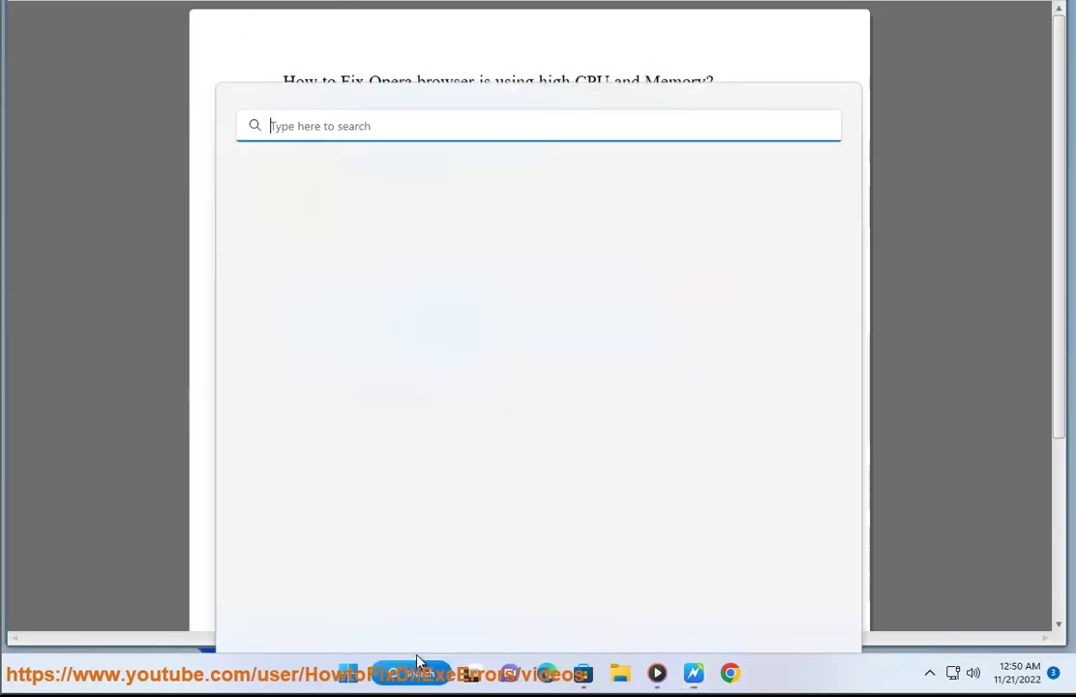
pyautogui.write('OP')
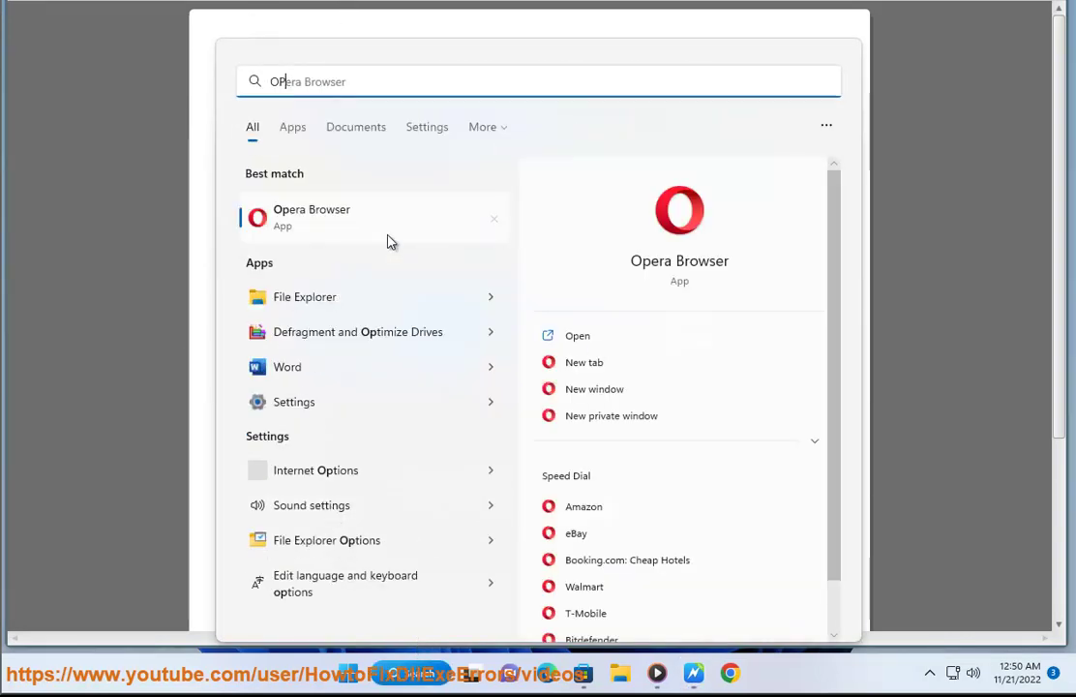
pyautogui.press('Escape')
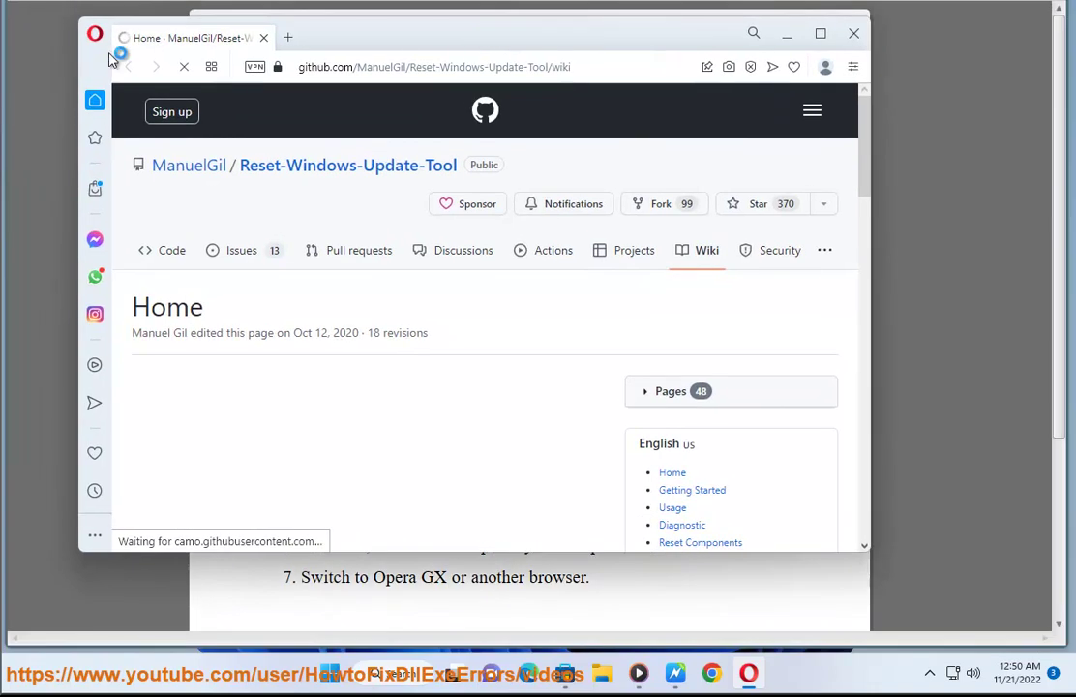
pyautogui.click(94, 35)
pyautogui.click(204, 453)
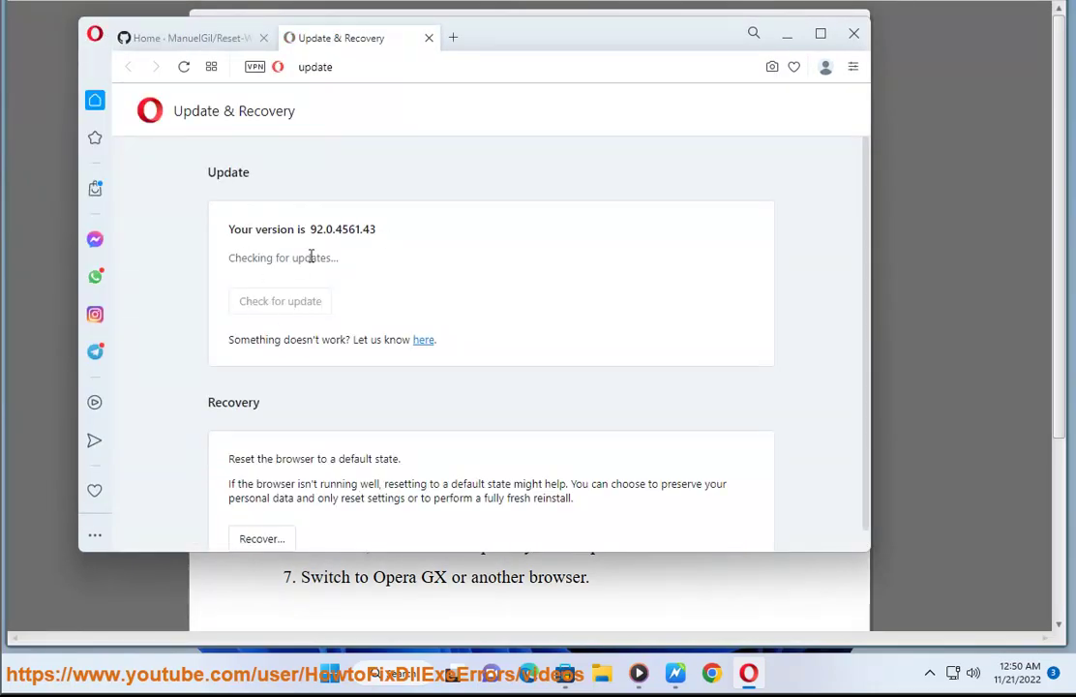
pyautogui.tripleClick(311, 257)
pyautogui.click(425, 293)
# Step: Open Opera's Extensions page and maximize the browser window
pyautogui.click(678, 672)
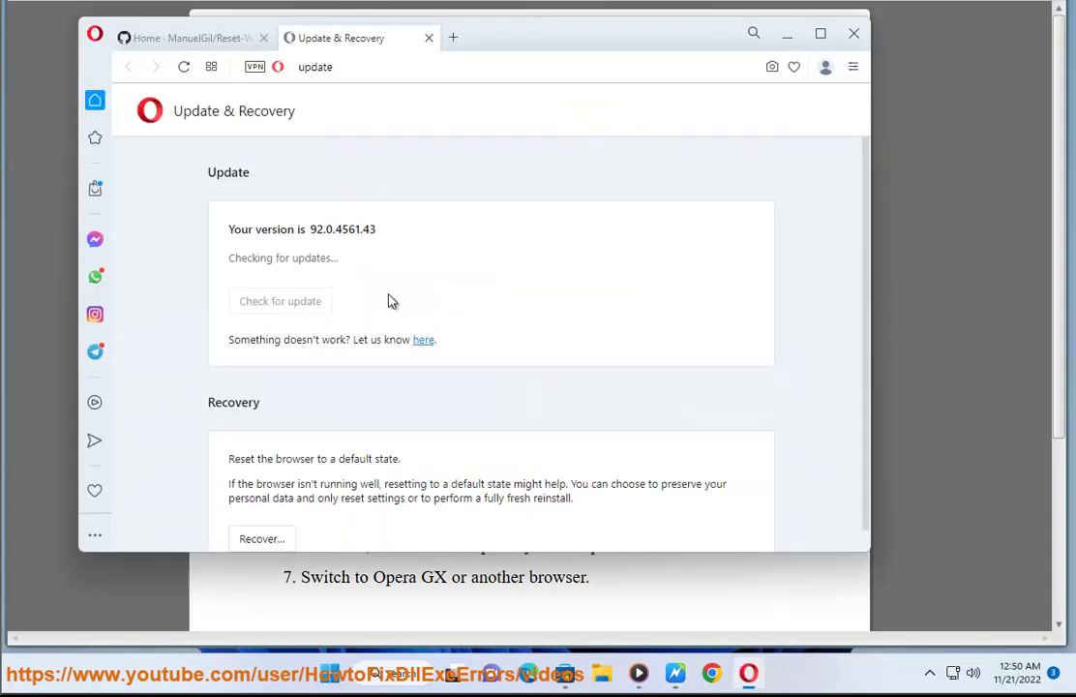
pyautogui.hotkey('alt', 'Tab')
pyautogui.click(850, 68)
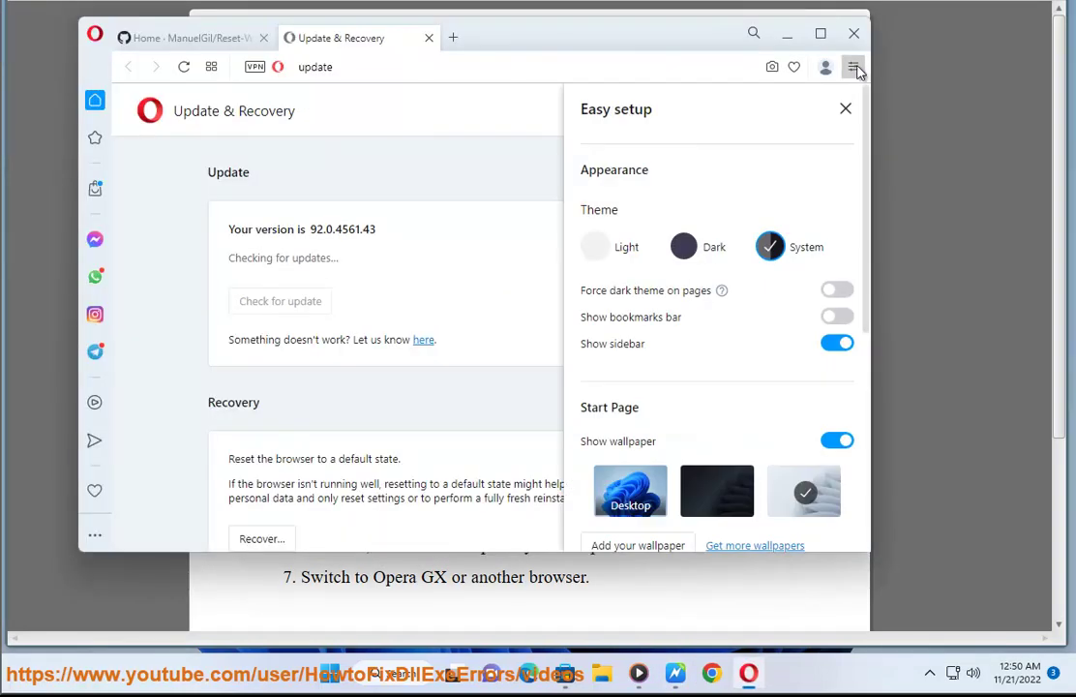
pyautogui.click(851, 68)
pyautogui.click(90, 35)
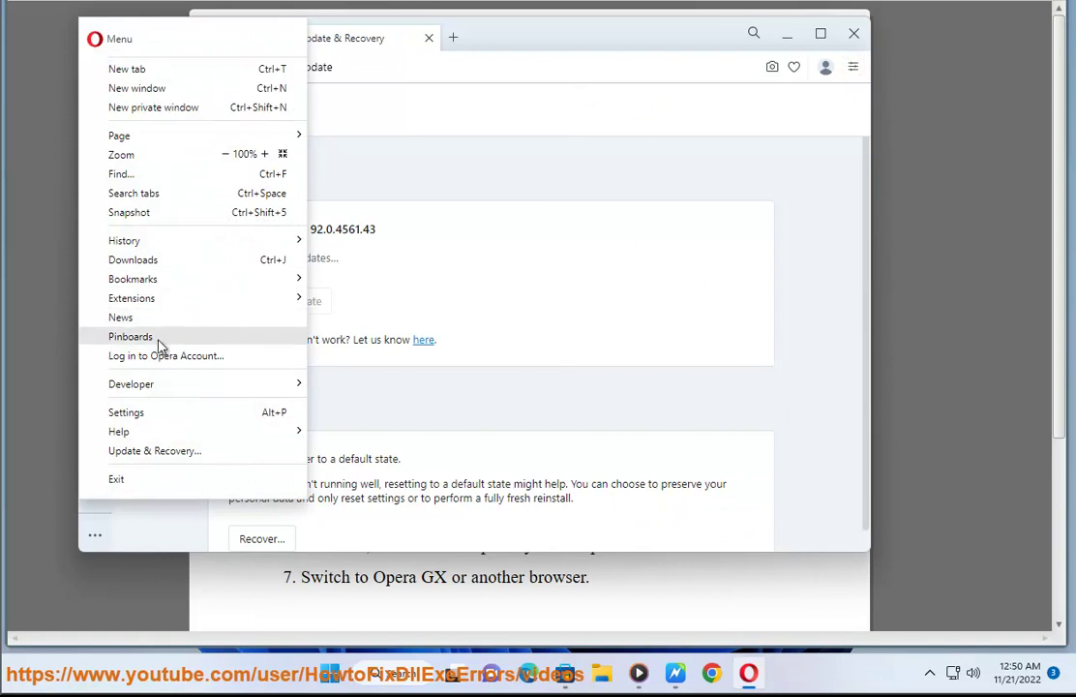
pyautogui.moveTo(178, 306)
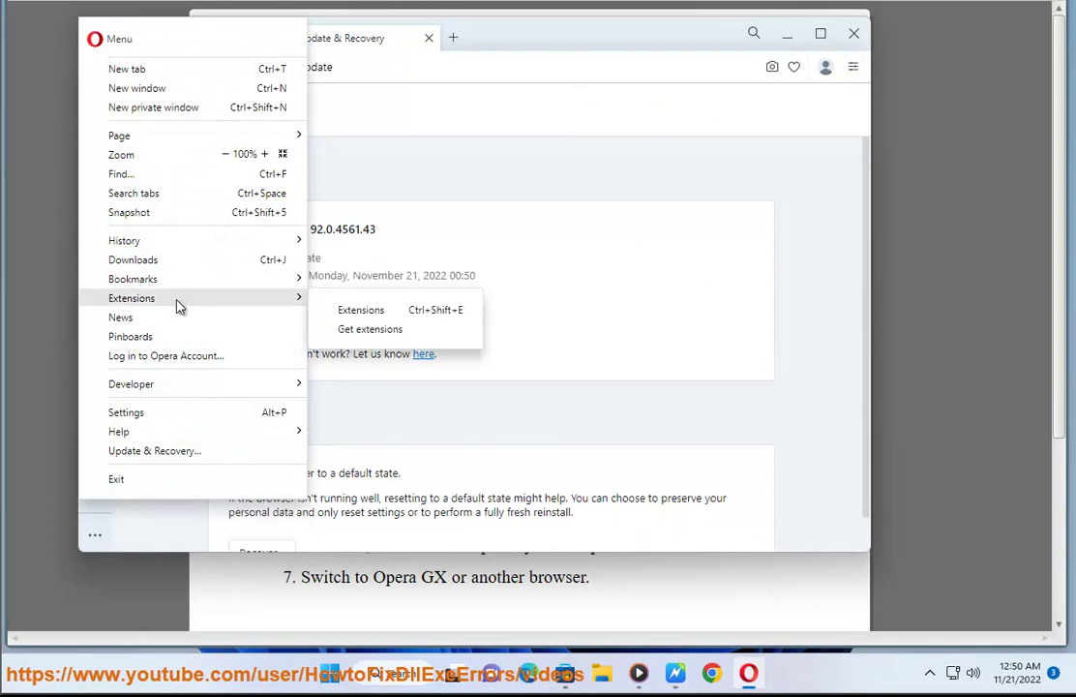
pyautogui.click(341, 309)
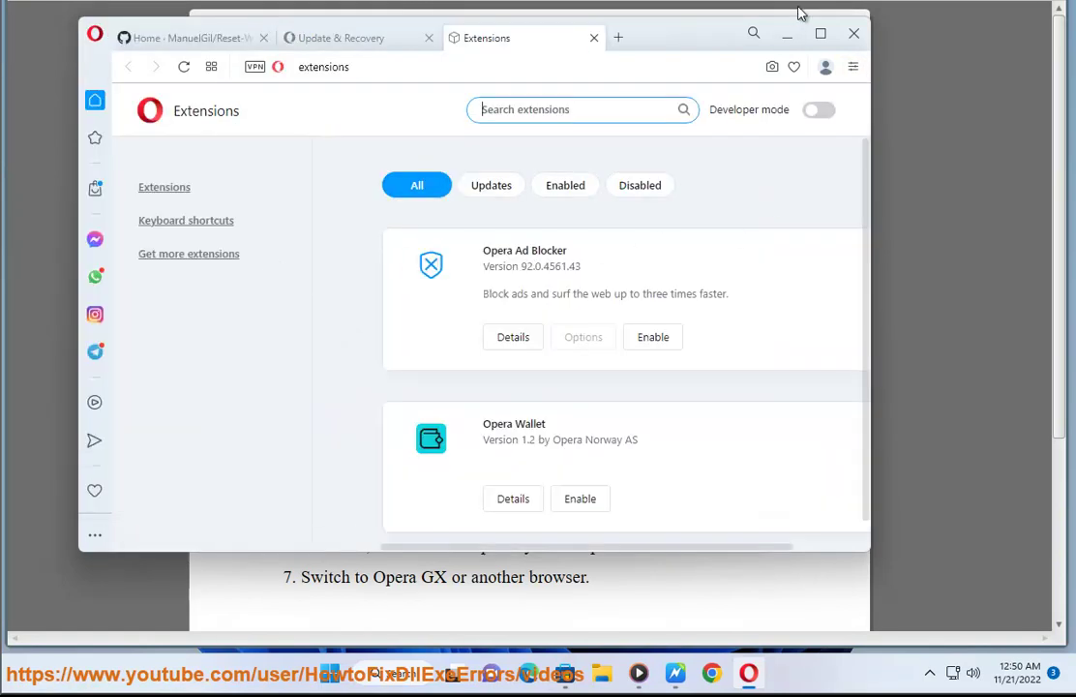
pyautogui.click(816, 37)
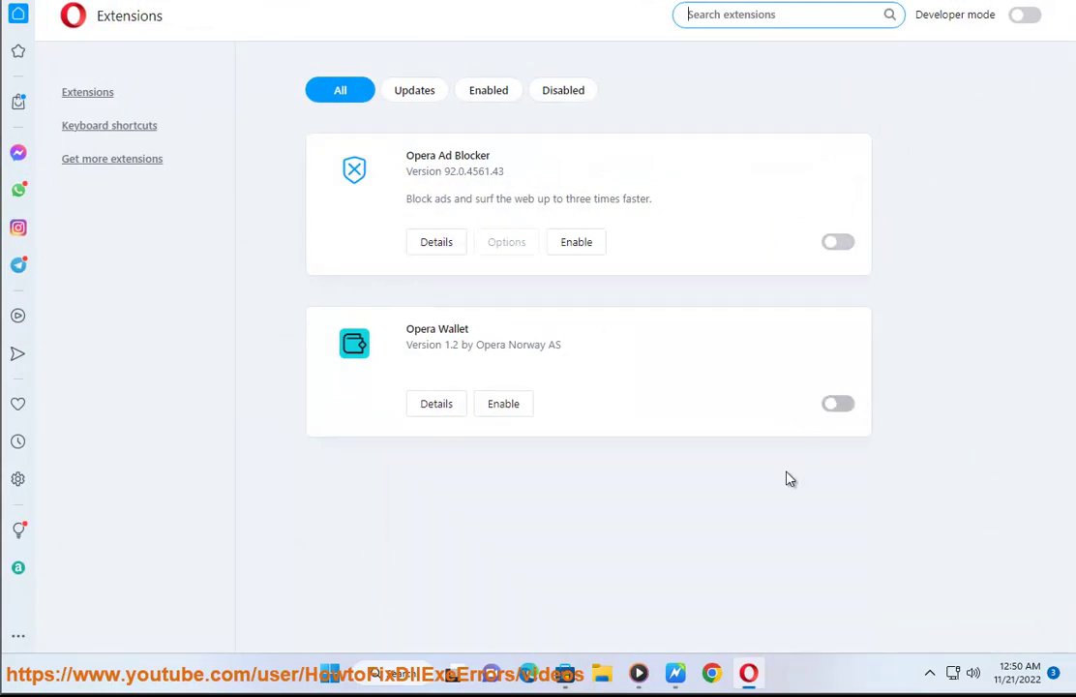
# Step: Consult the fix list for the extensions step, check which extensions have pending updates, and return to the full extension list
pyautogui.hotkey('alt', 'Tab')
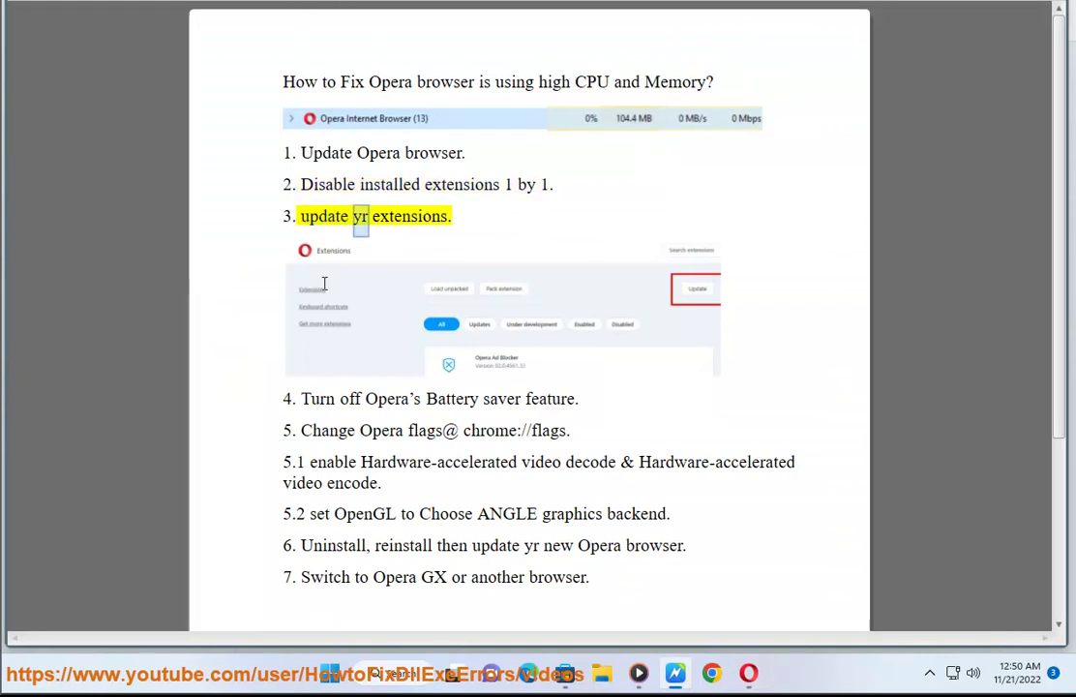
pyautogui.click(748, 674)
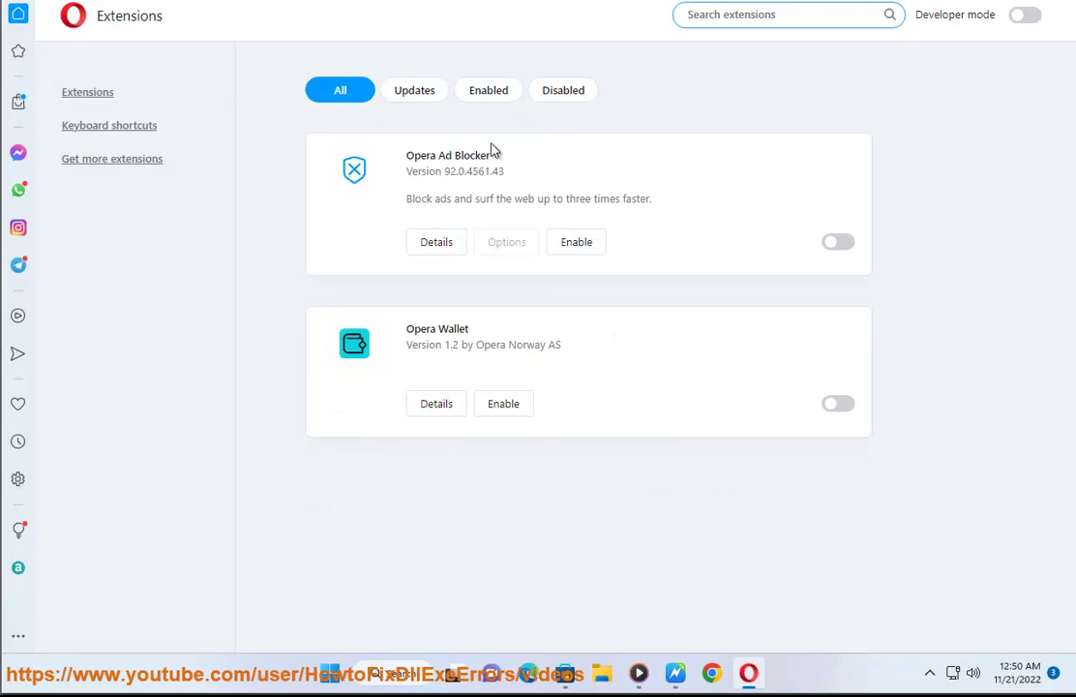
pyautogui.click(422, 97)
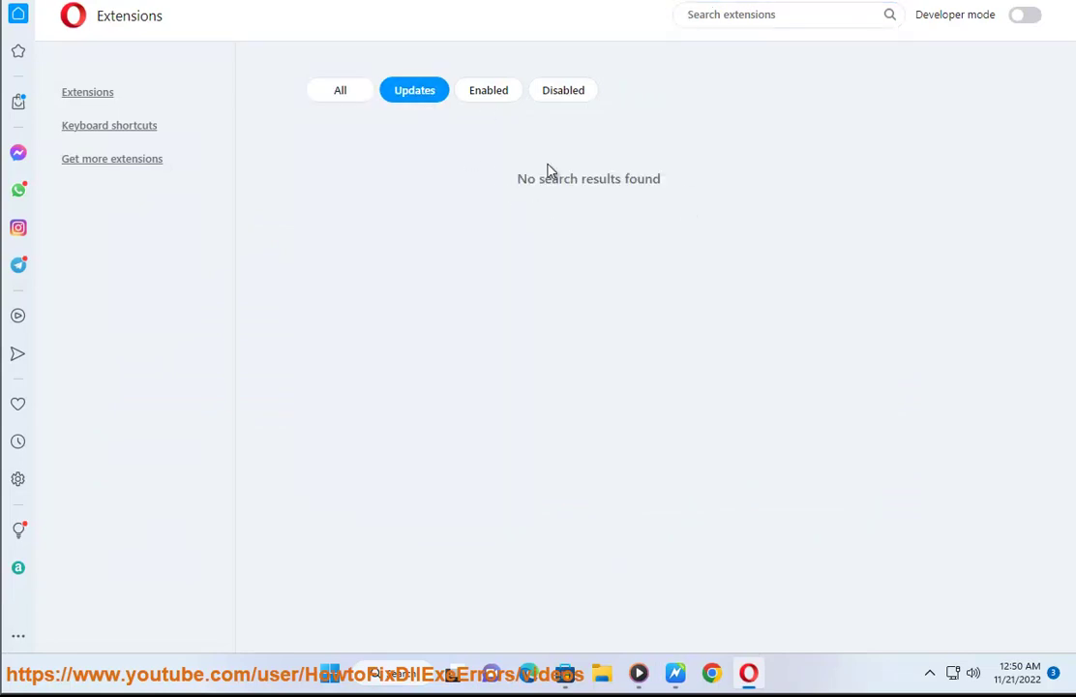
pyautogui.click(345, 97)
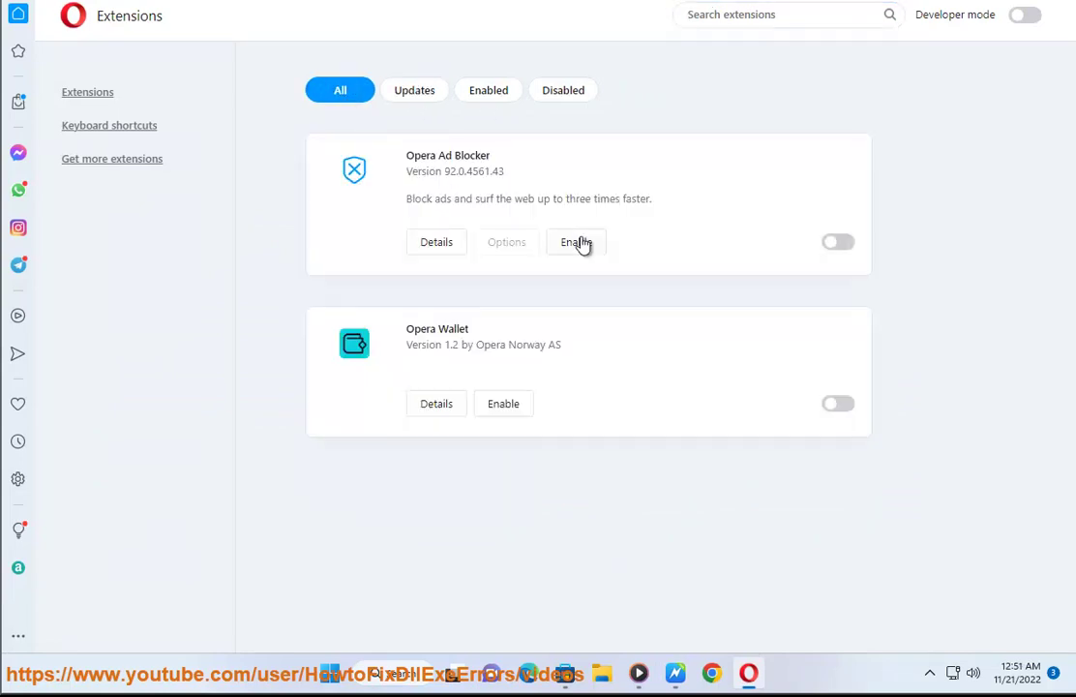
# Step: Turn on Developer mode for extensions and update all installed extensions
pyautogui.click(437, 242)
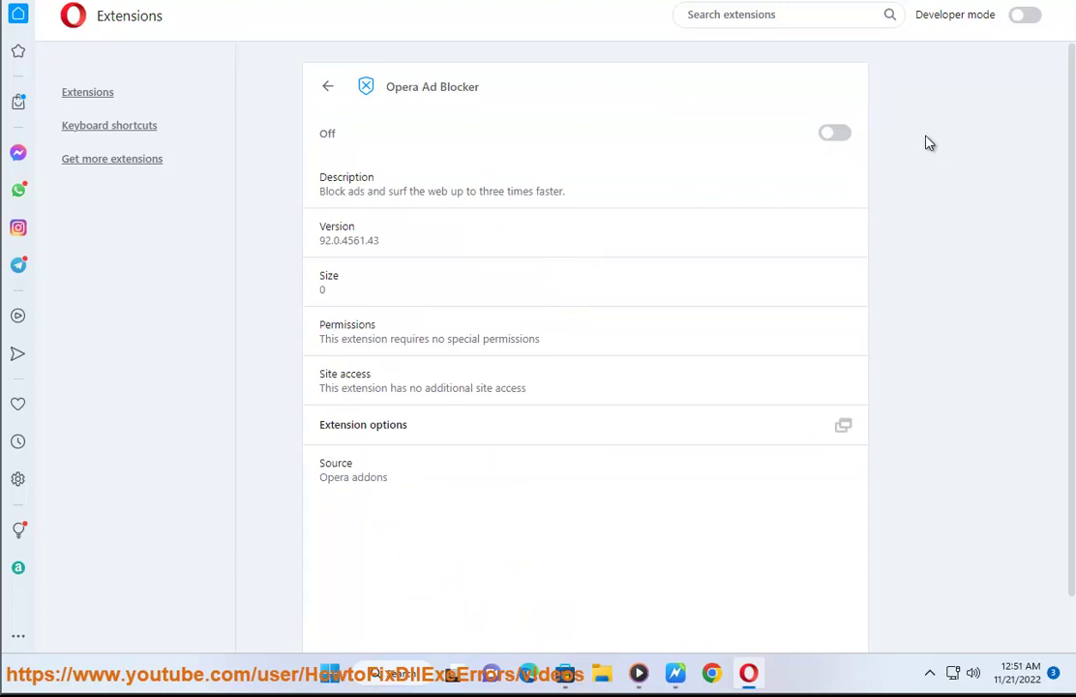
pyautogui.click(1024, 15)
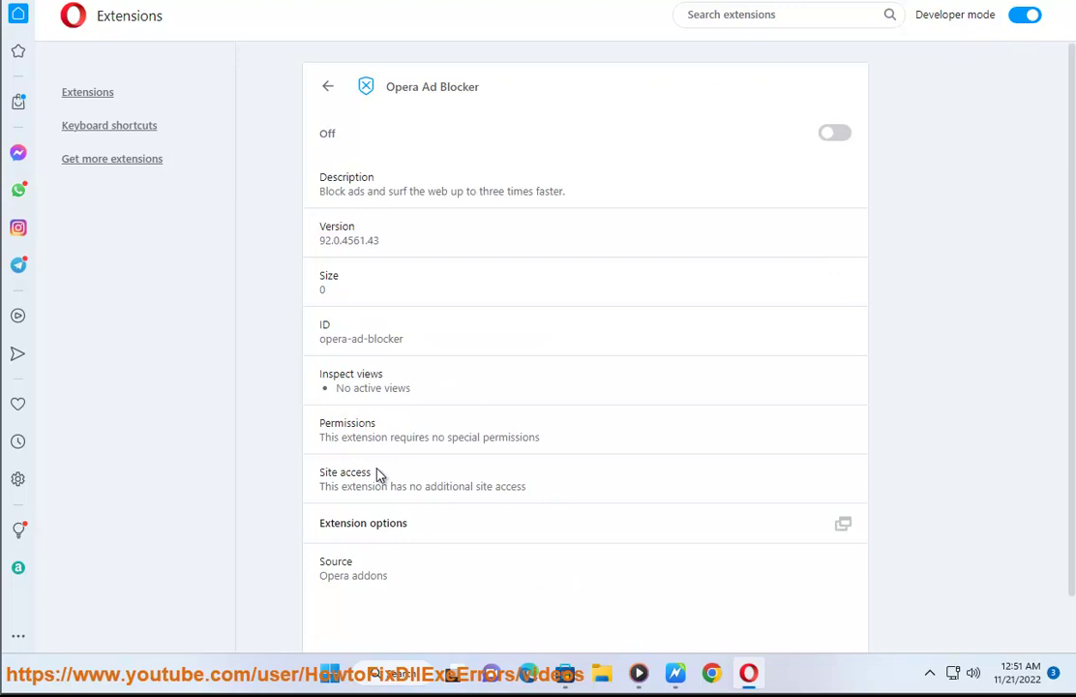
pyautogui.scroll(-2, 447, 493)
pyautogui.scroll(2, 399, 449)
pyautogui.click(329, 87)
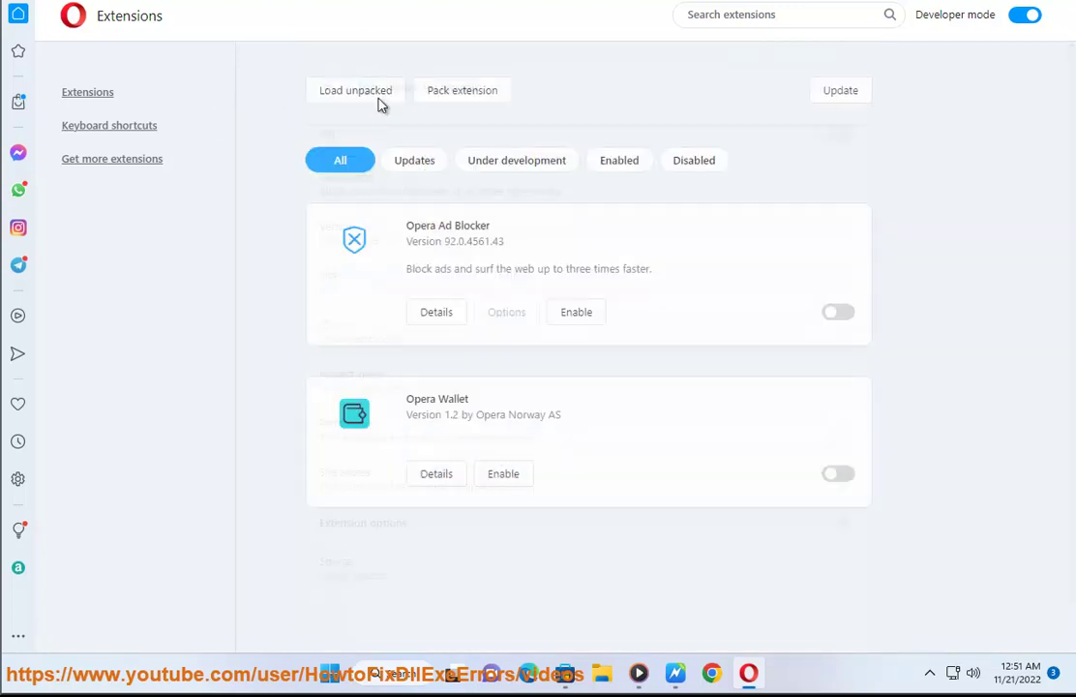
pyautogui.click(855, 98)
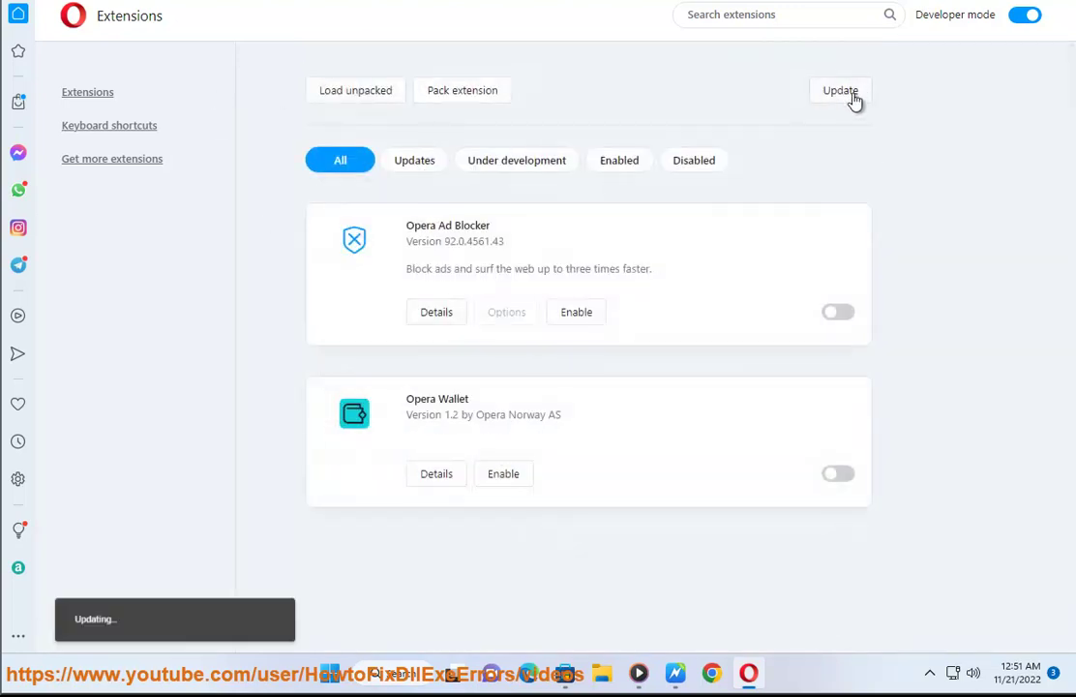
pyautogui.doubleClick(87, 611)
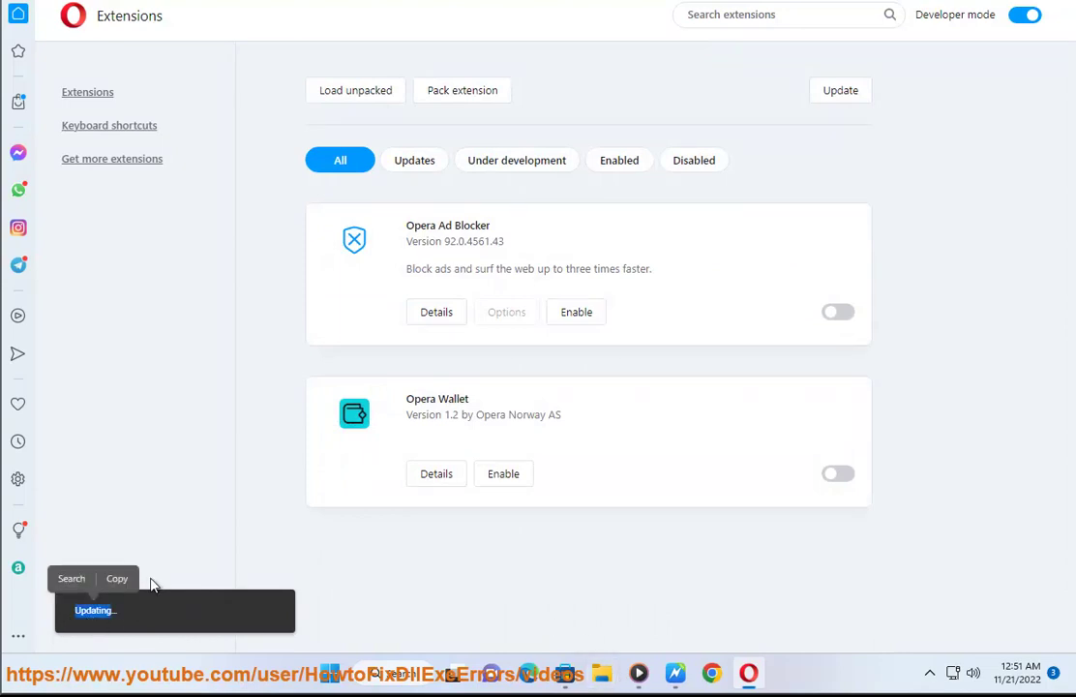
# Step: Consult the fix list for the next tip, then restore the Opera window and close the Update & Recovery and Extensions tabs
pyautogui.click(711, 675)
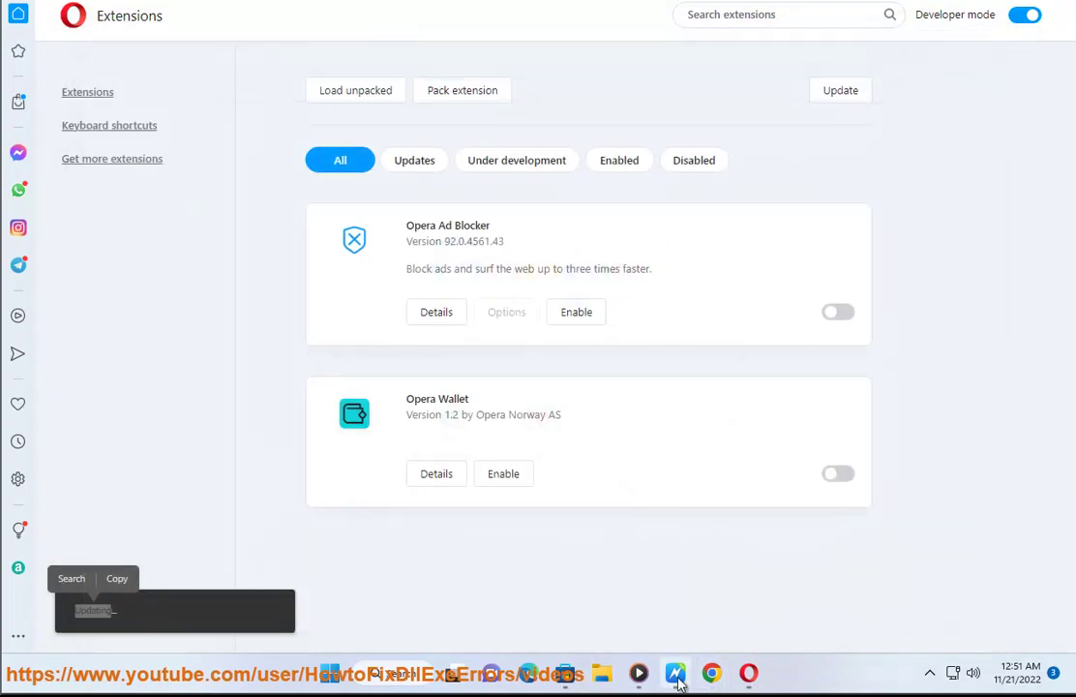
pyautogui.click(677, 673)
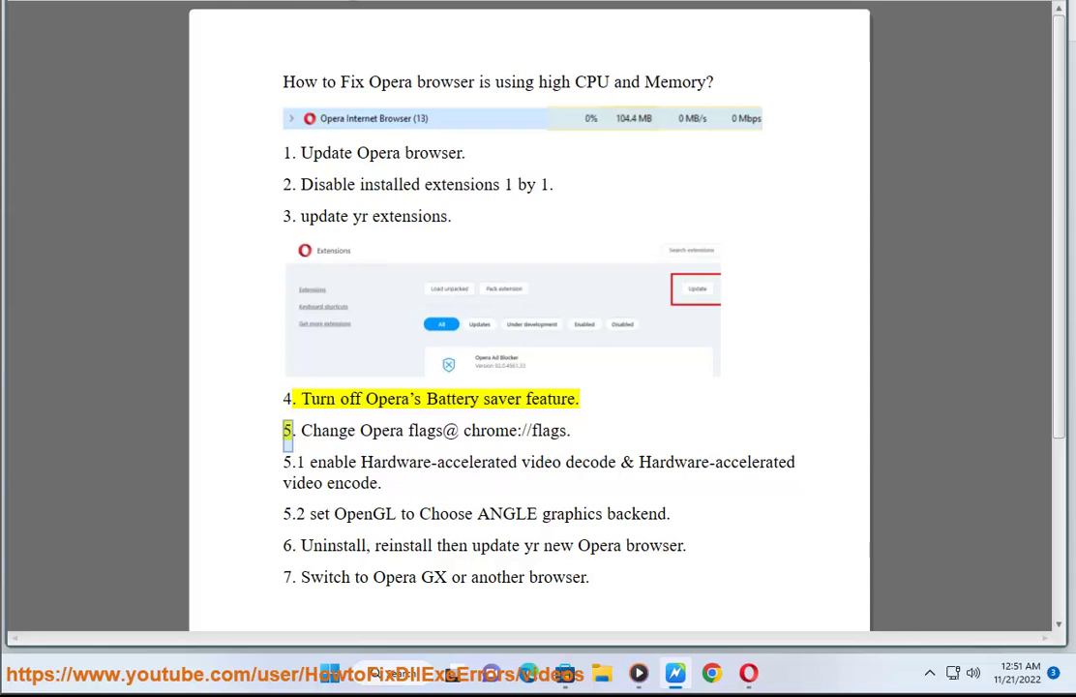
pyautogui.click(750, 674)
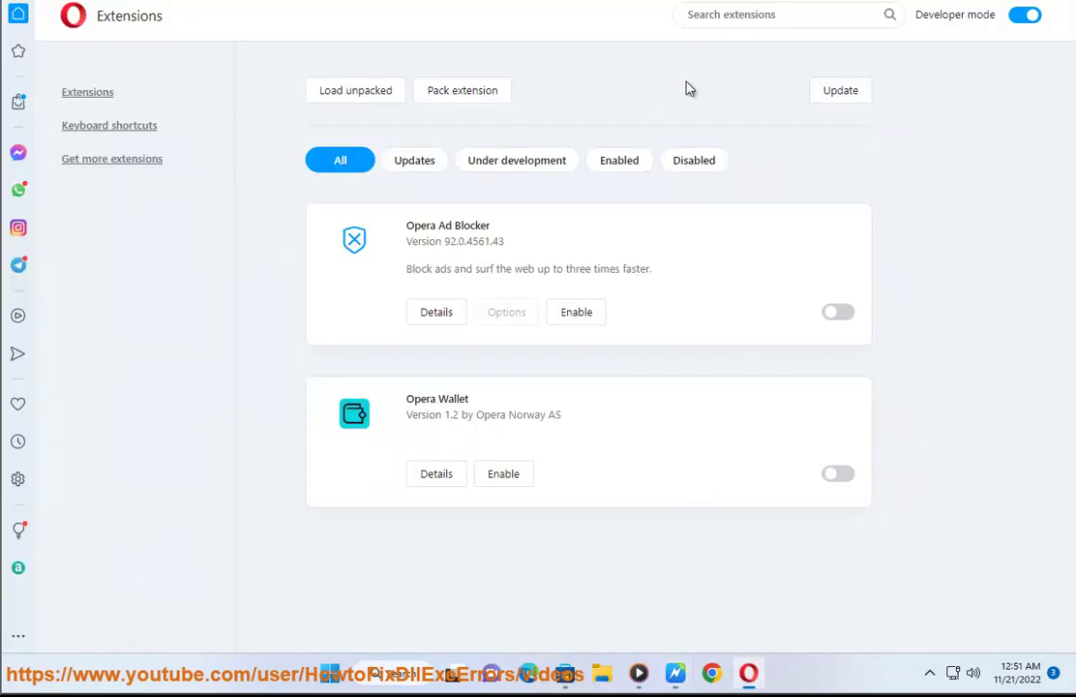
pyautogui.press('F11')
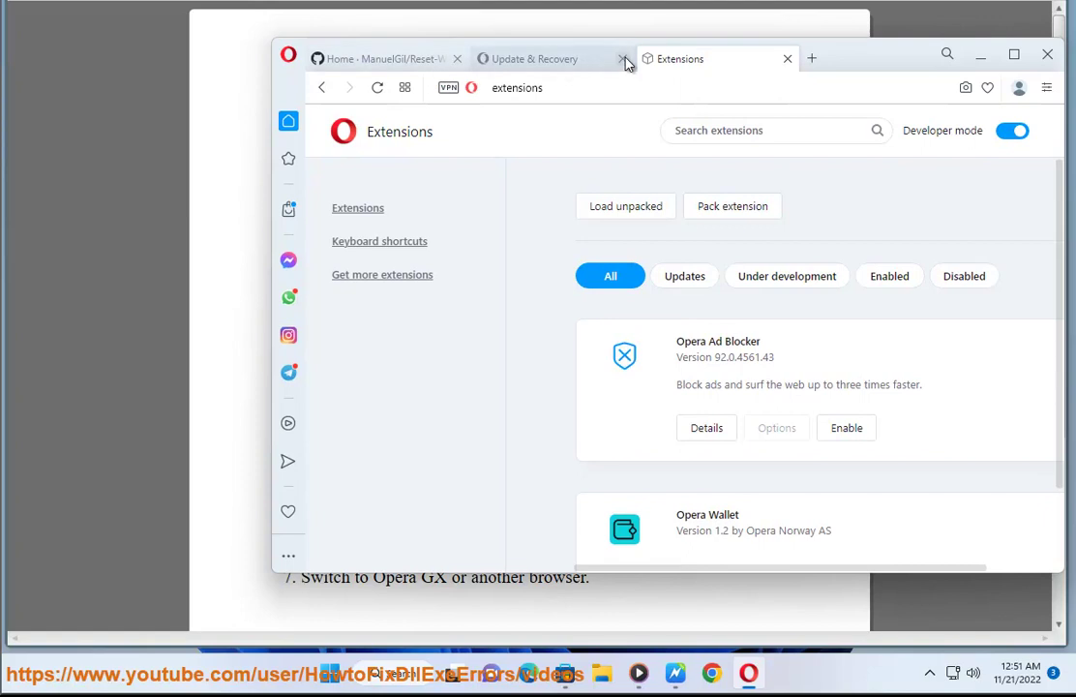
pyautogui.click(624, 60)
pyautogui.click(622, 59)
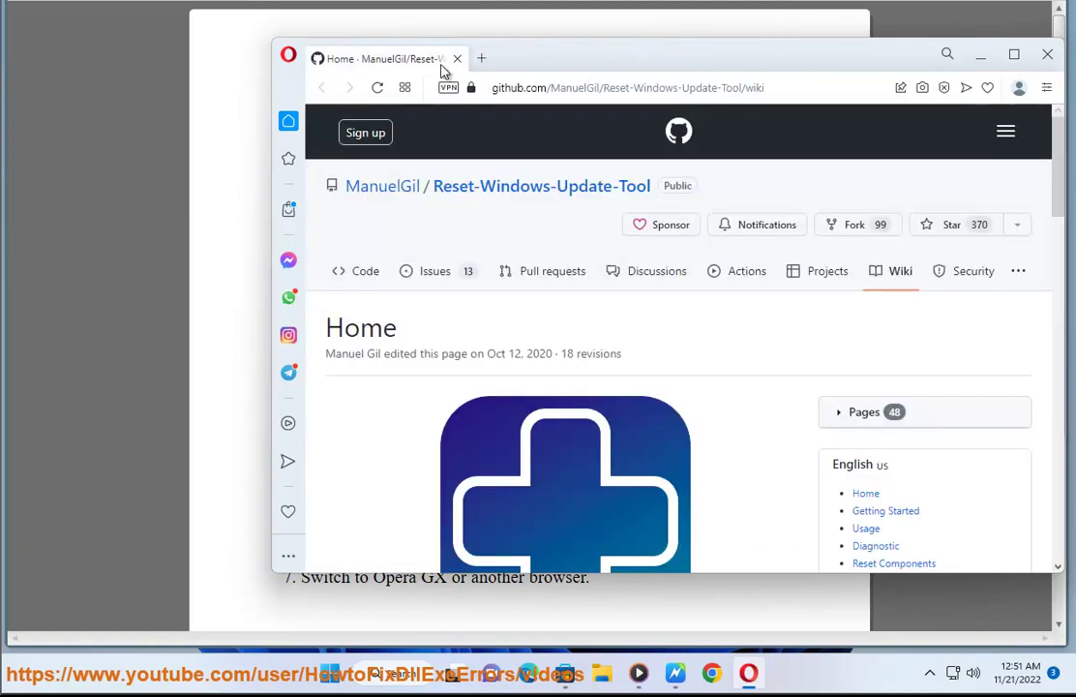
# Step: Search Opera's settings for "Battery" to find the battery saver options, then close the GitHub tab and minimize the browser
pyautogui.click(289, 57)
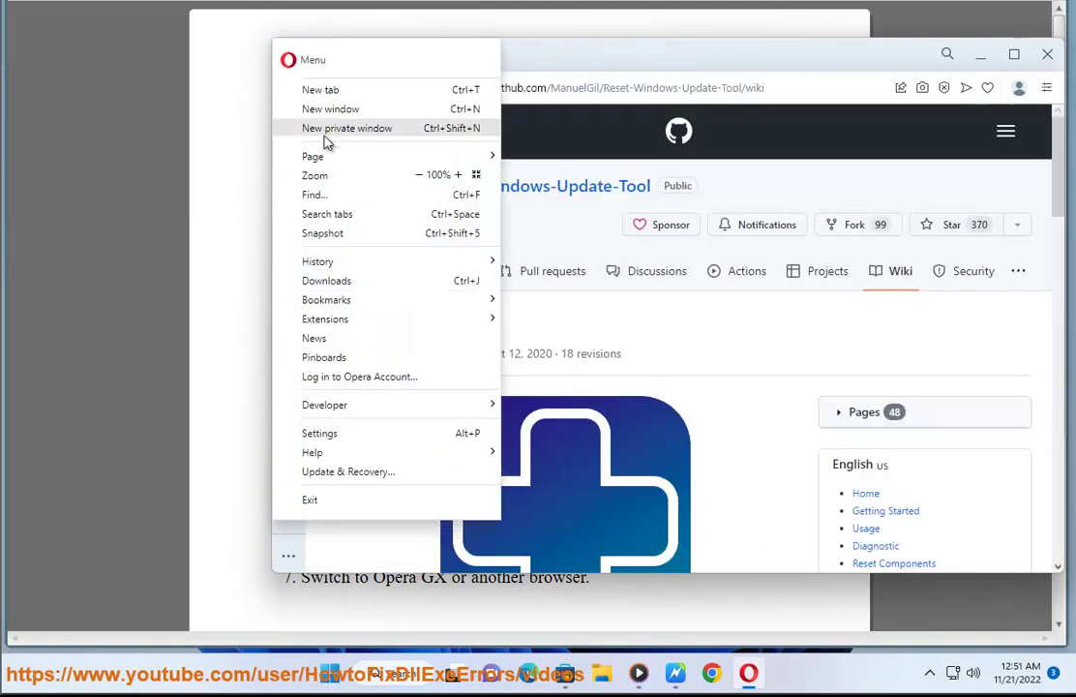
pyautogui.click(336, 435)
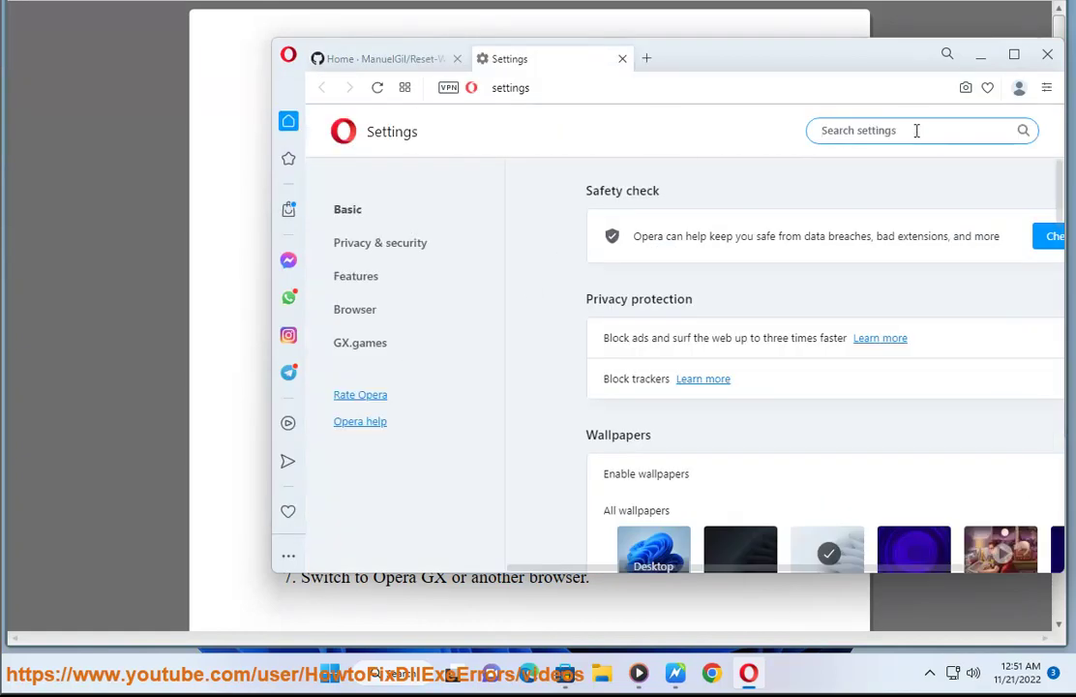
pyautogui.write('Battery')
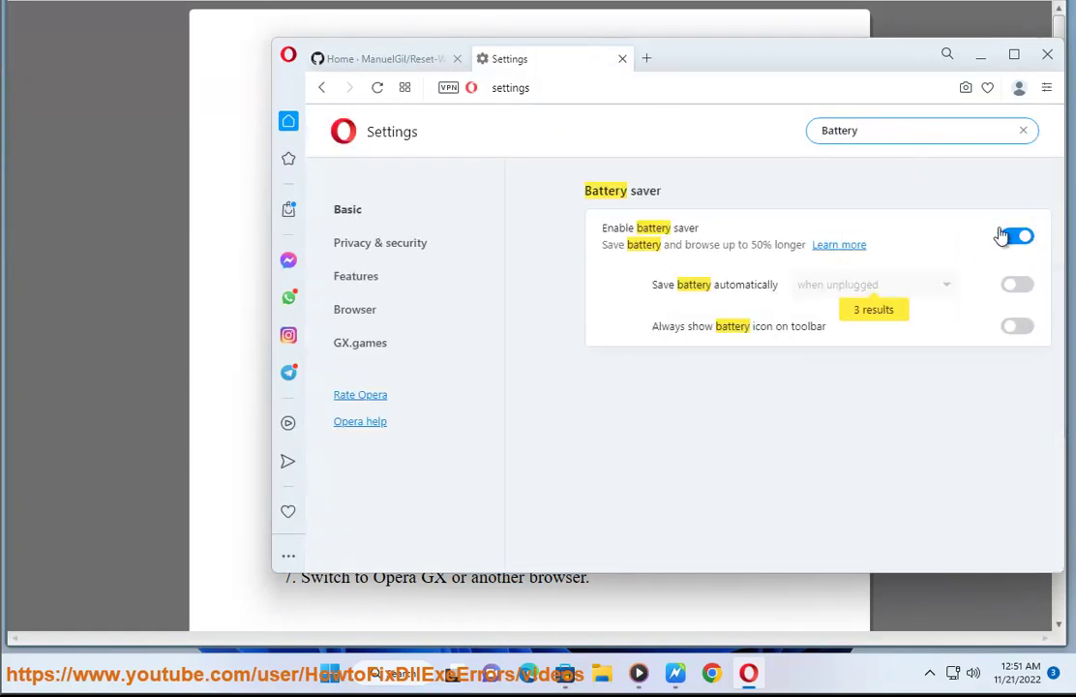
pyautogui.click(457, 58)
pyautogui.click(985, 58)
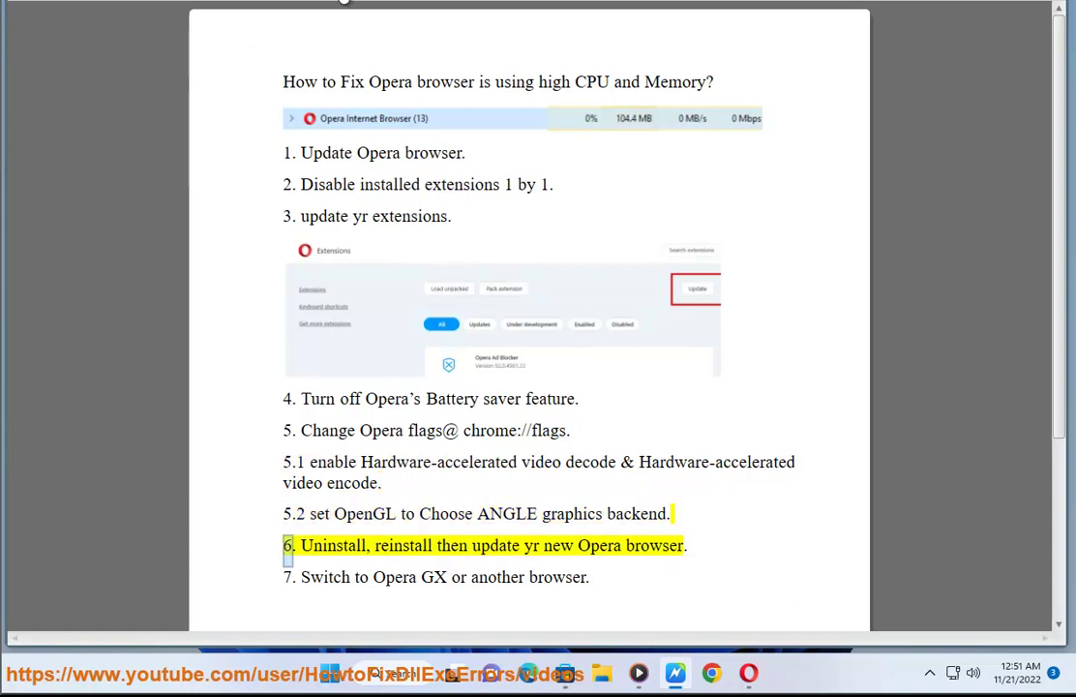
# Step: Copy the address chrome://flags from the fix list and load it in Opera in place of the settings page
pyautogui.moveTo(571, 426); pyautogui.dragTo(467, 433)
pyautogui.hotkey('ctrl', 'c')
pyautogui.click(748, 673)
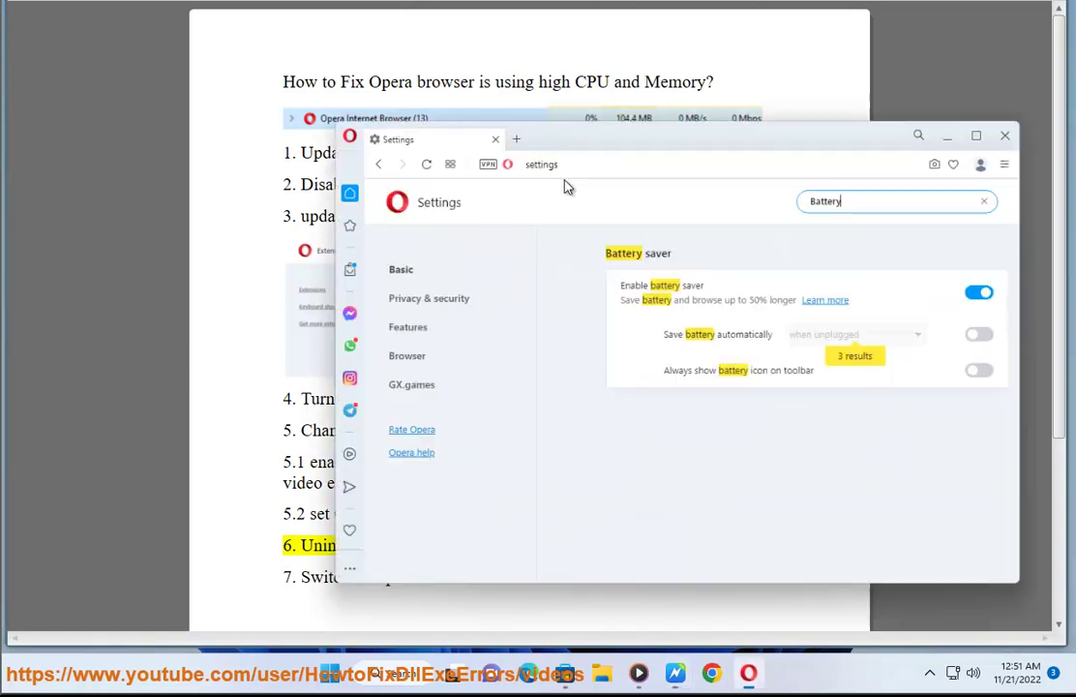
pyautogui.click(569, 91)
pyautogui.hotkey('ctrl', 'v')
pyautogui.press('Return')
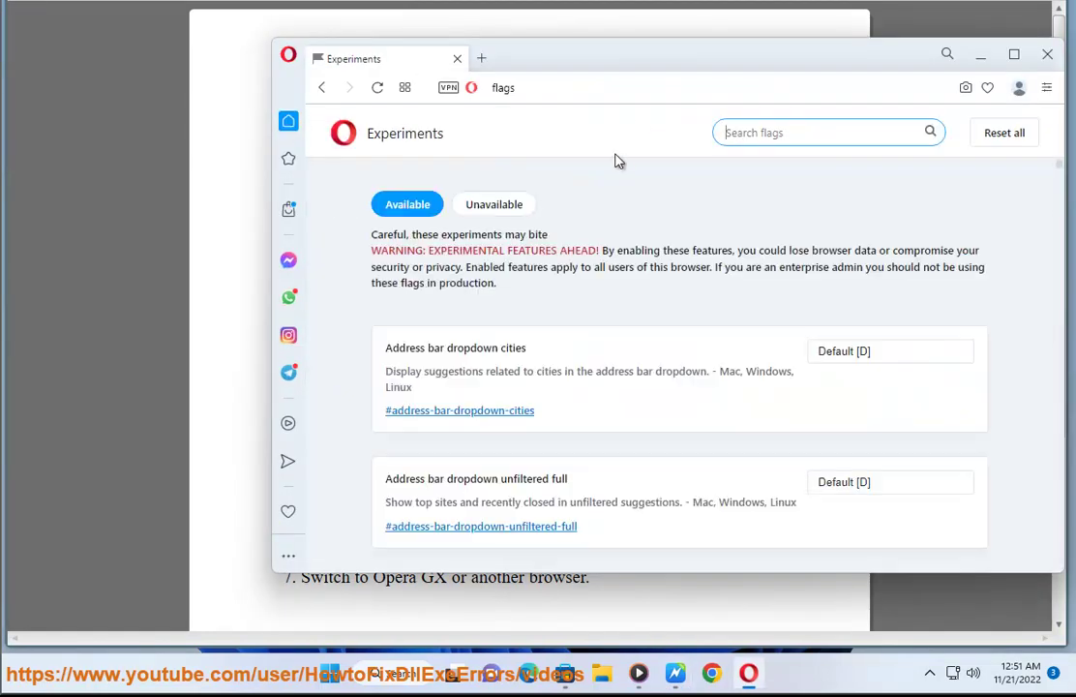
# Step: Search the flags for "Hardware", copied from the fix list, and examine the hardware-accelerated video decode and encode settings
pyautogui.click(259, 396)
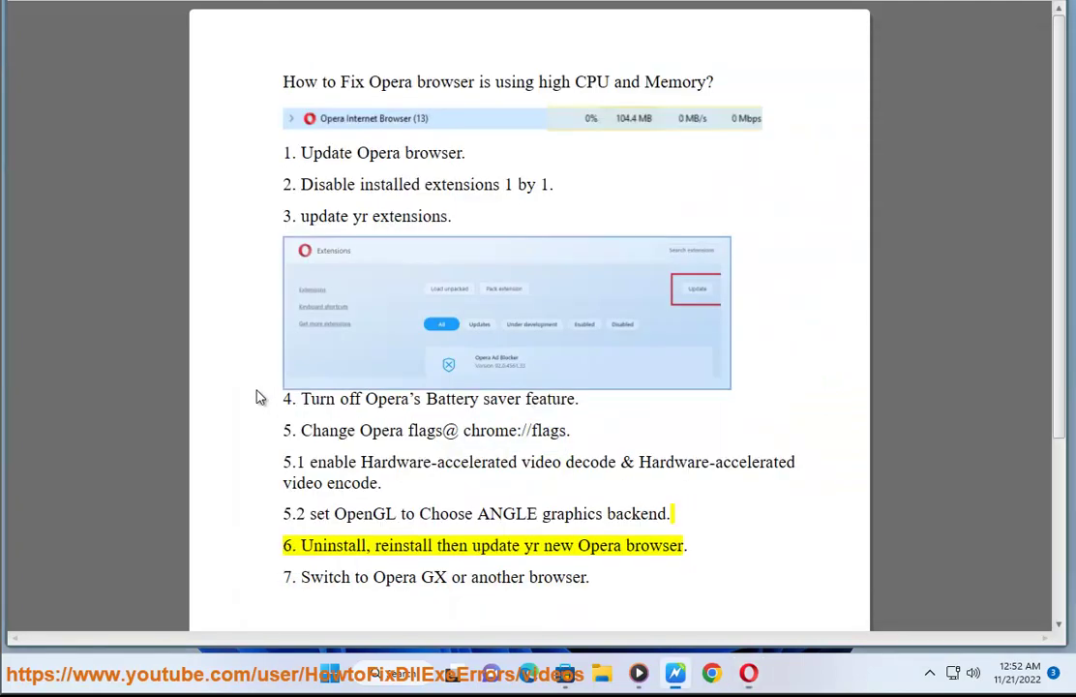
pyautogui.doubleClick(406, 462)
pyautogui.hotkey('ctrl', 'c')
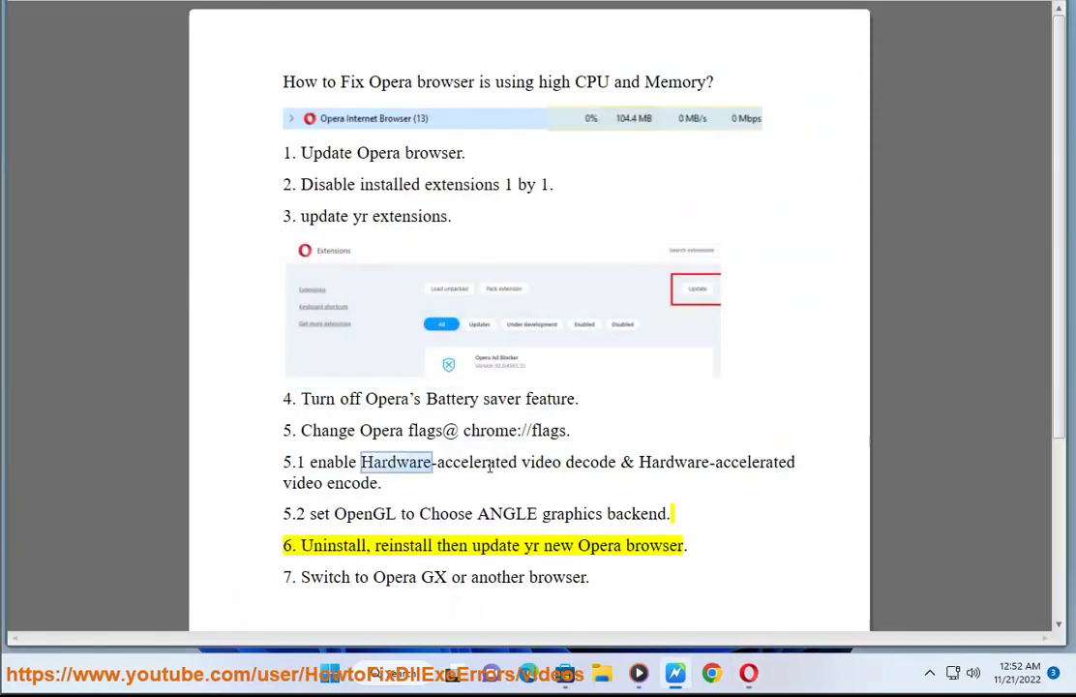
pyautogui.click(749, 673)
pyautogui.click(827, 142)
pyautogui.hotkey('ctrl', 'v')
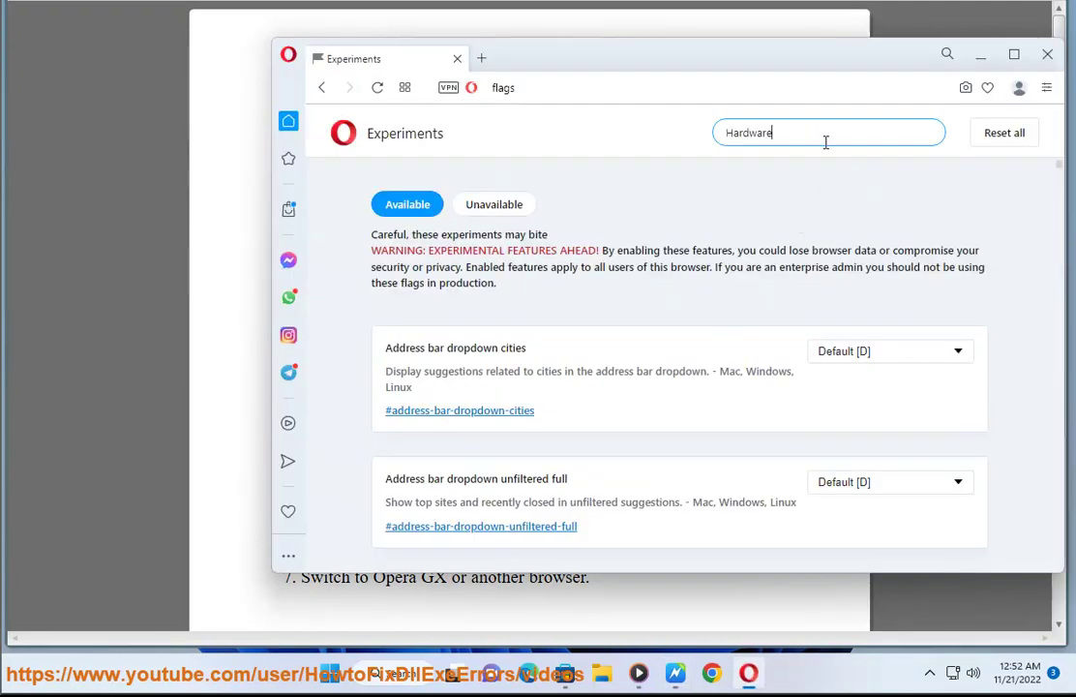
pyautogui.moveTo(608, 62); pyautogui.dragTo(533, 116)
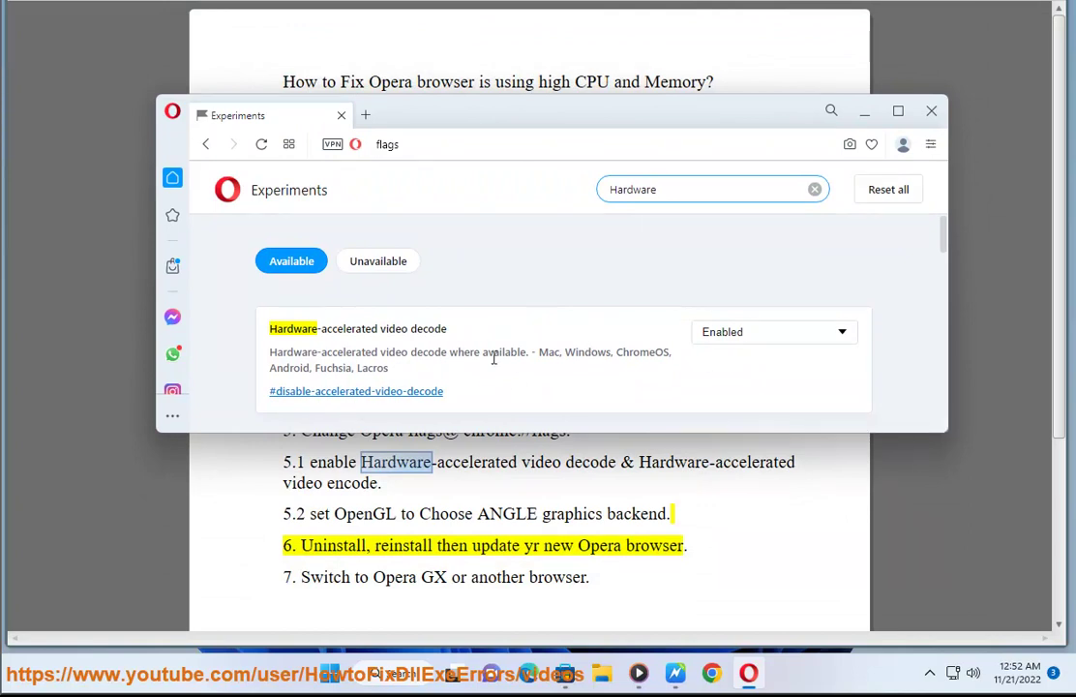
pyautogui.scroll(-3, 443, 373)
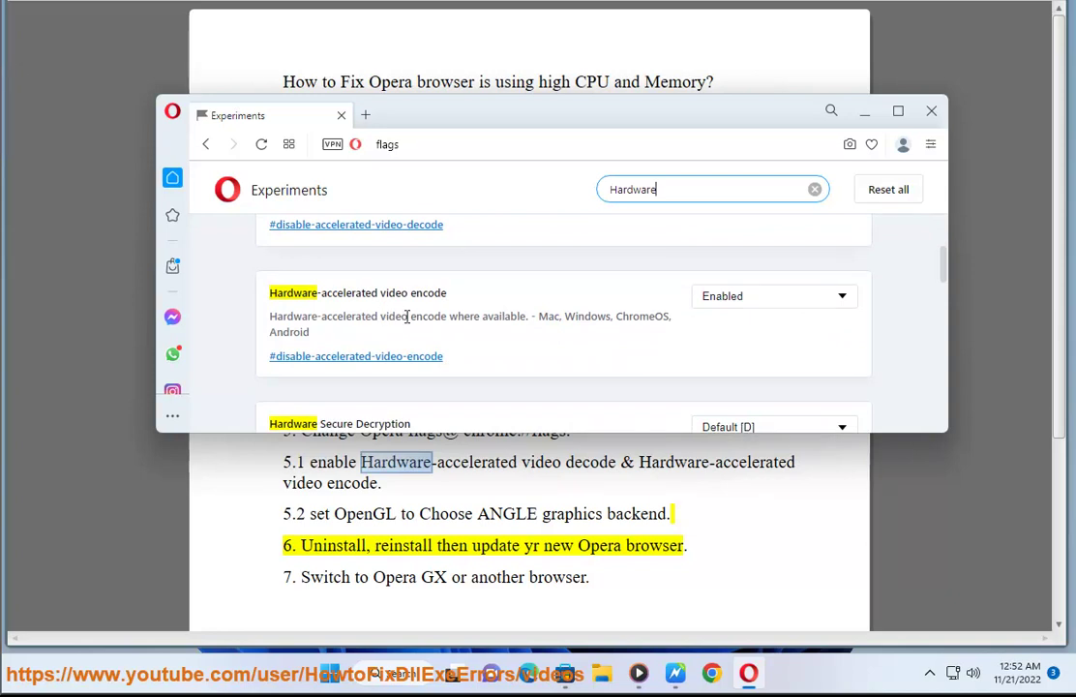
# Step: Point out the names of the Hardware-accelerated video decode and Hardware-accelerated video encode flags and review both settings
pyautogui.scroll(1, 528, 378)
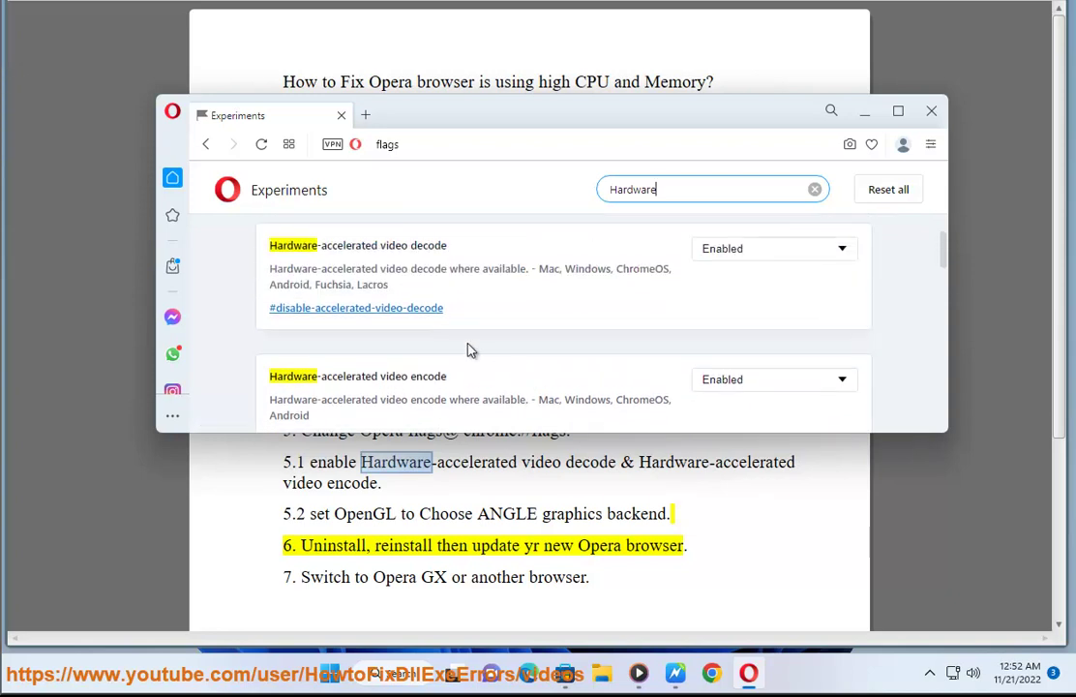
pyautogui.doubleClick(394, 246)
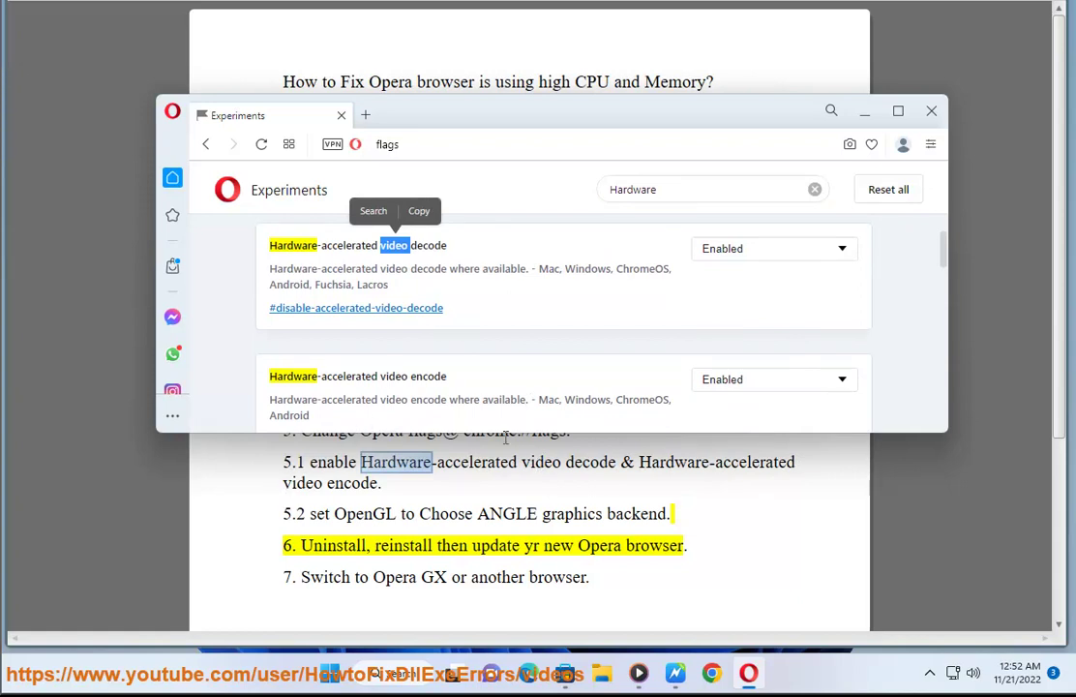
pyautogui.doubleClick(429, 377)
pyautogui.doubleClick(428, 246)
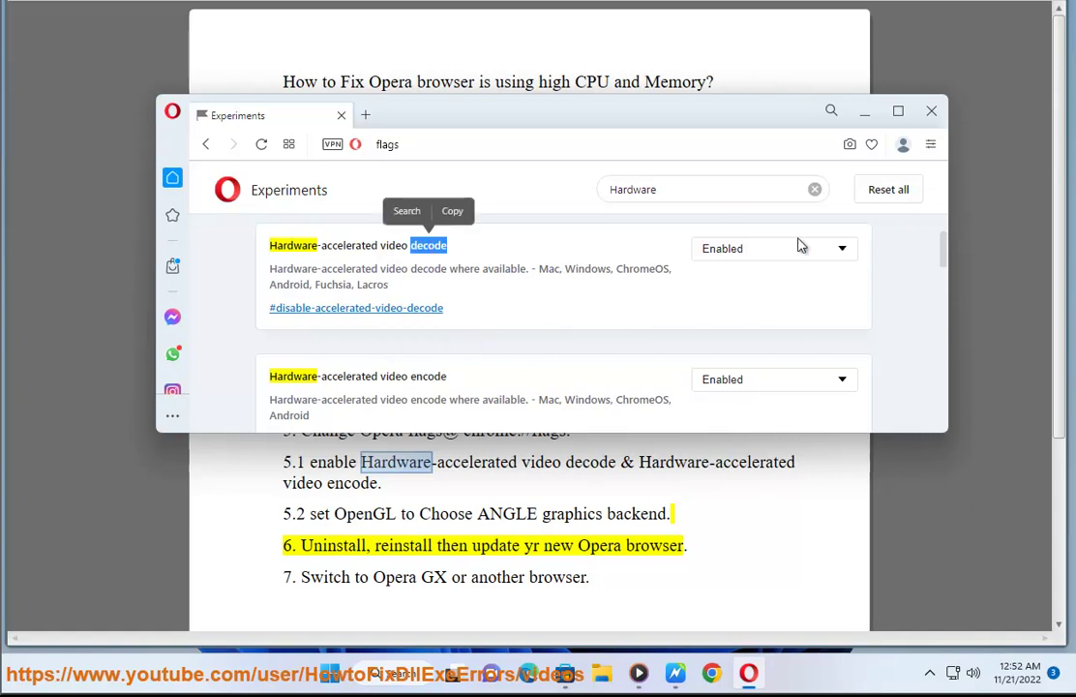
pyautogui.scroll(-1, 702, 327)
# Step: Mark OpenGL in tip 5.2 of the fix list, then replace the Opera flags search with OPENGL
pyautogui.click(505, 513)
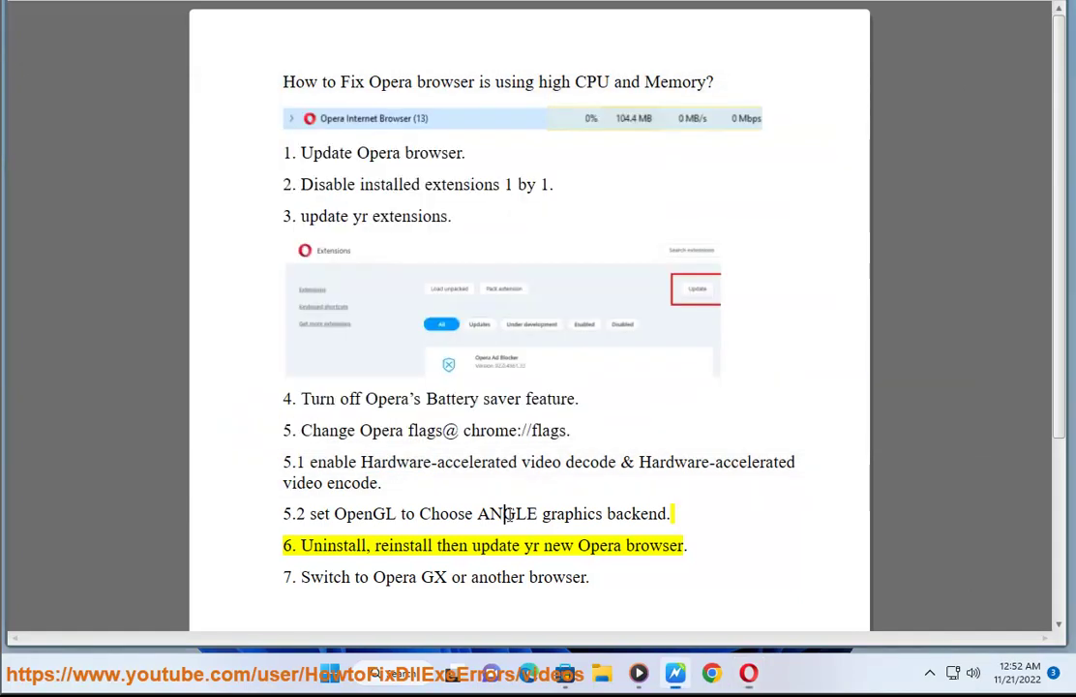
pyautogui.doubleClick(350, 514)
pyautogui.click(749, 672)
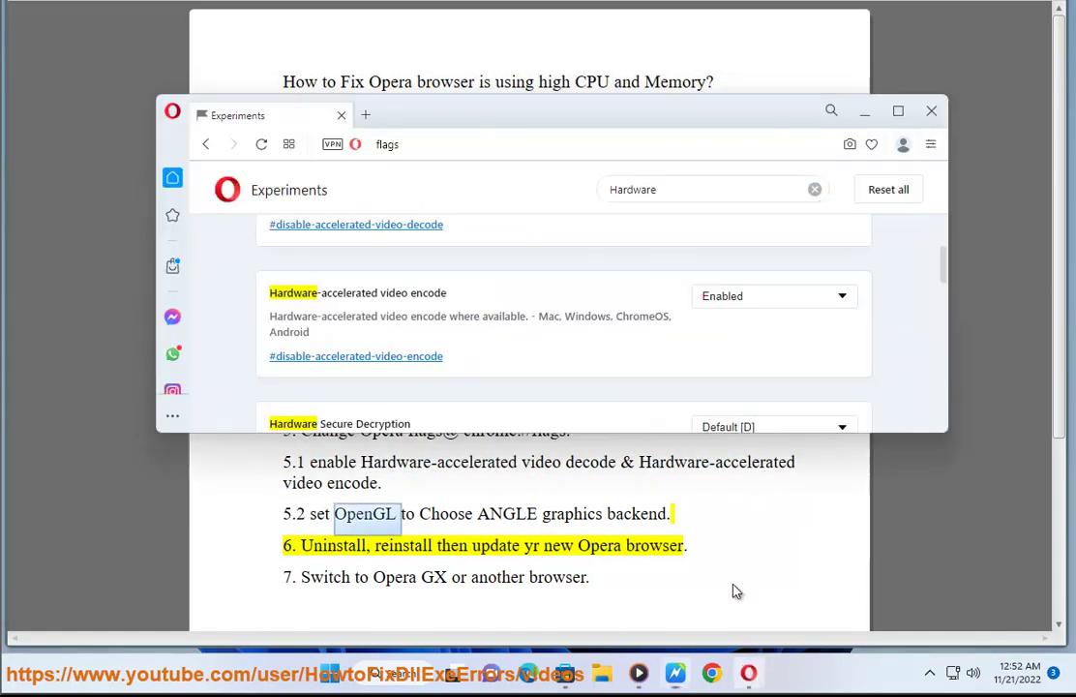
pyautogui.click(814, 188)
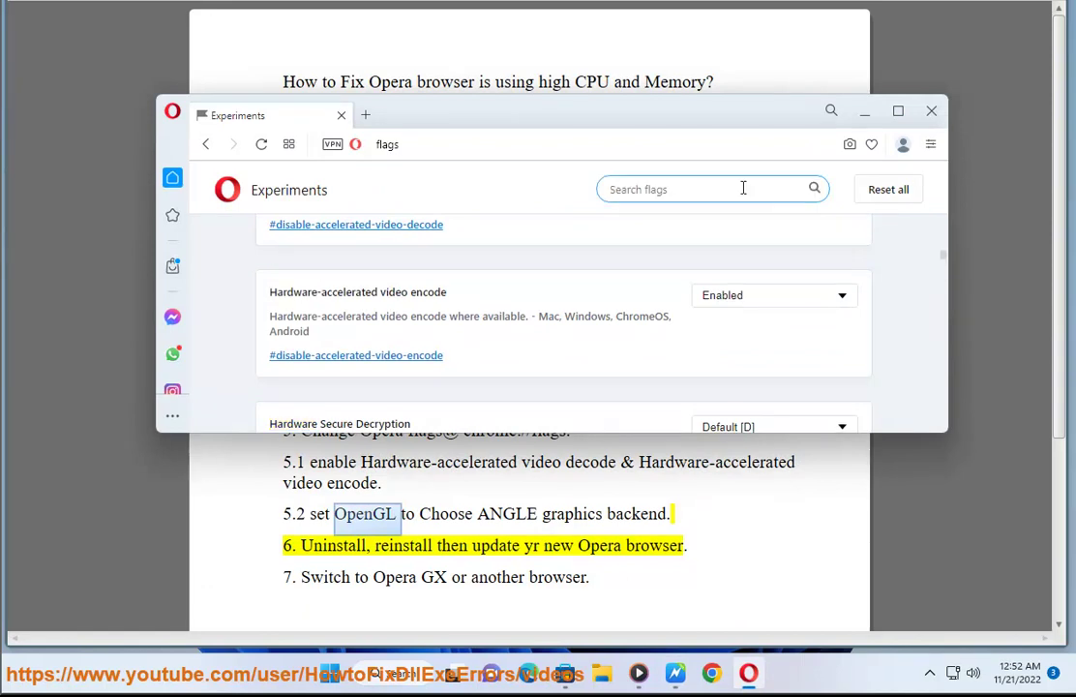
pyautogui.write('OPEN')
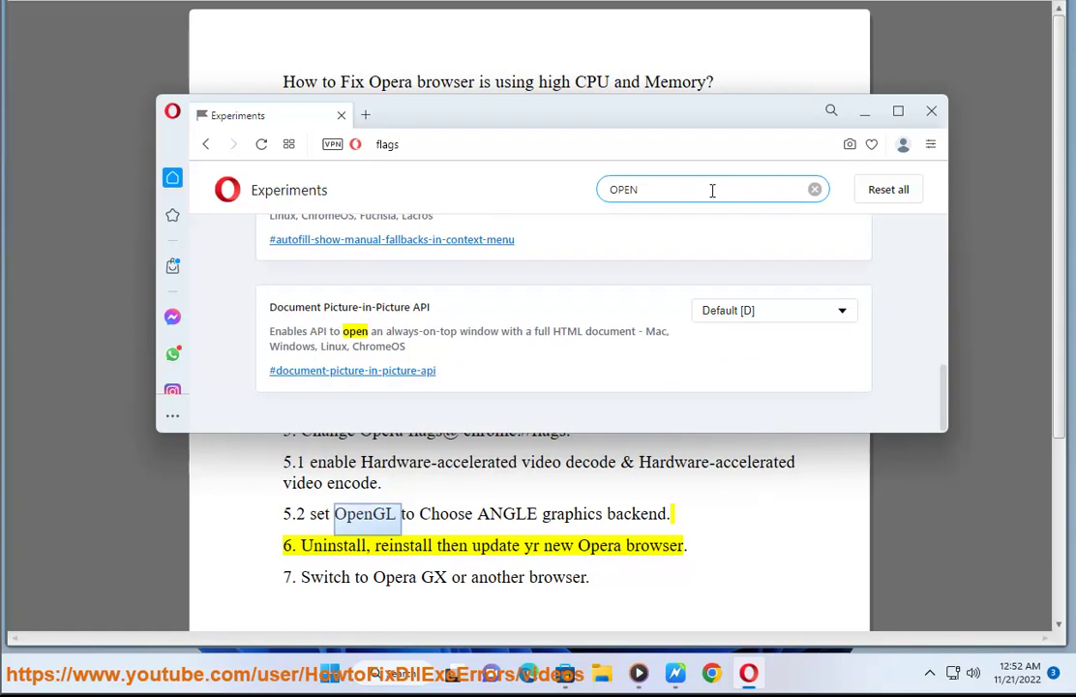
pyautogui.write('GL')
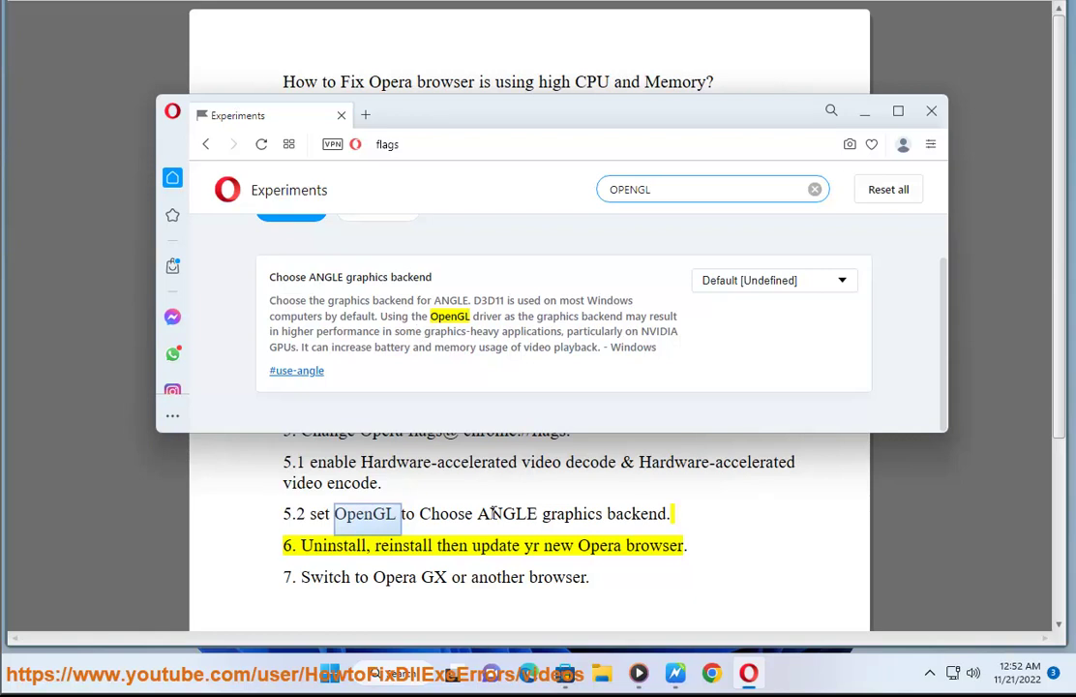
# Step: View the available options for the Choose ANGLE graphics backend flag without changing it, then minimize the Opera window
pyautogui.click(818, 281)
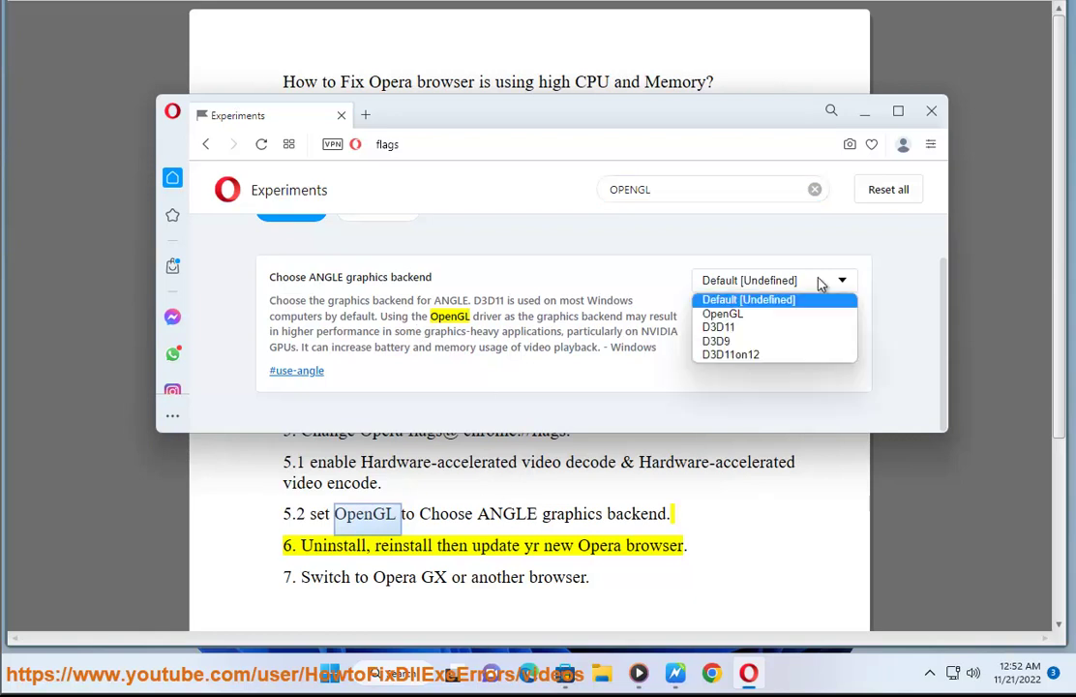
pyautogui.click(881, 331)
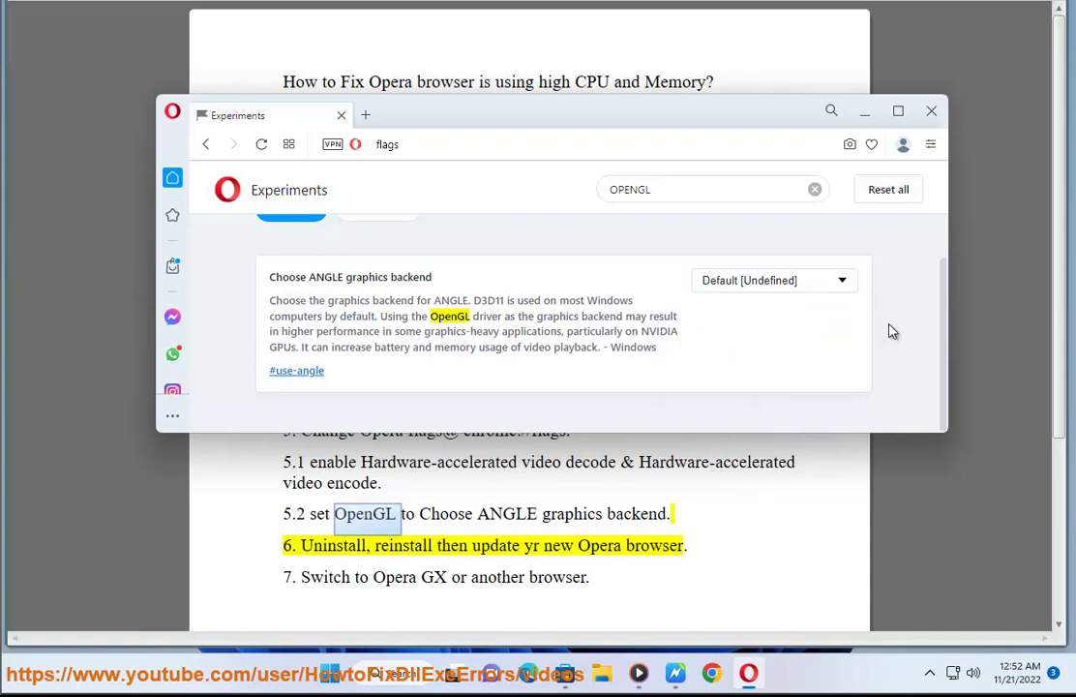
pyautogui.click(865, 113)
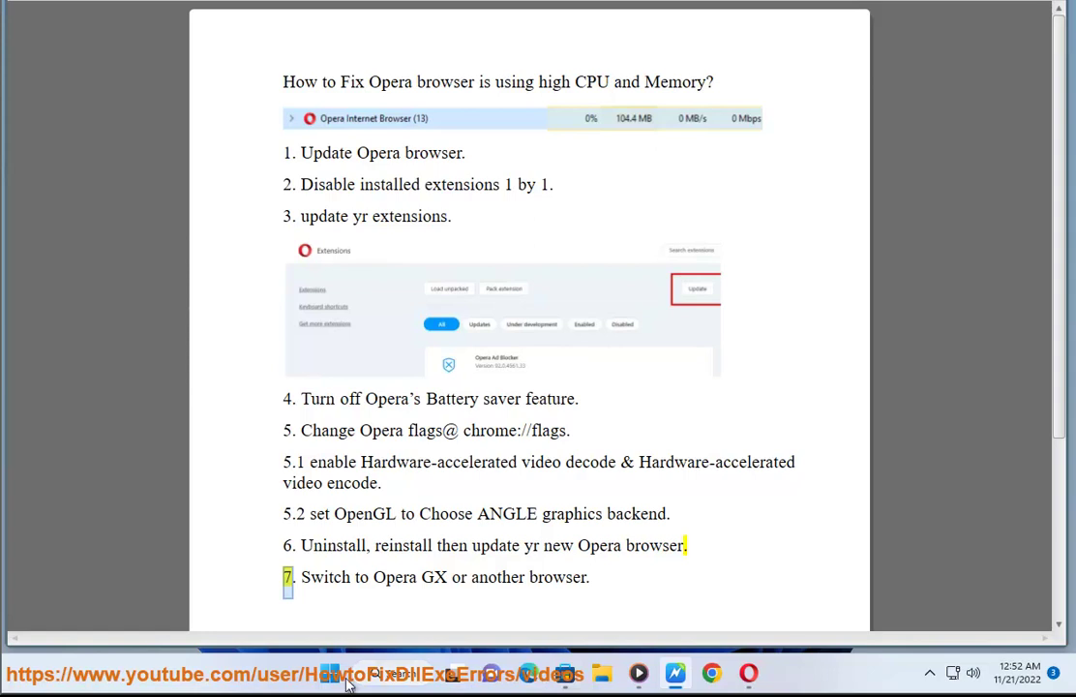
# Step: Open the installed apps list in Windows Settings, search it for OPERA, and view the uninstall option for Opera Stable
pyautogui.press('super')
pyautogui.click(511, 256)
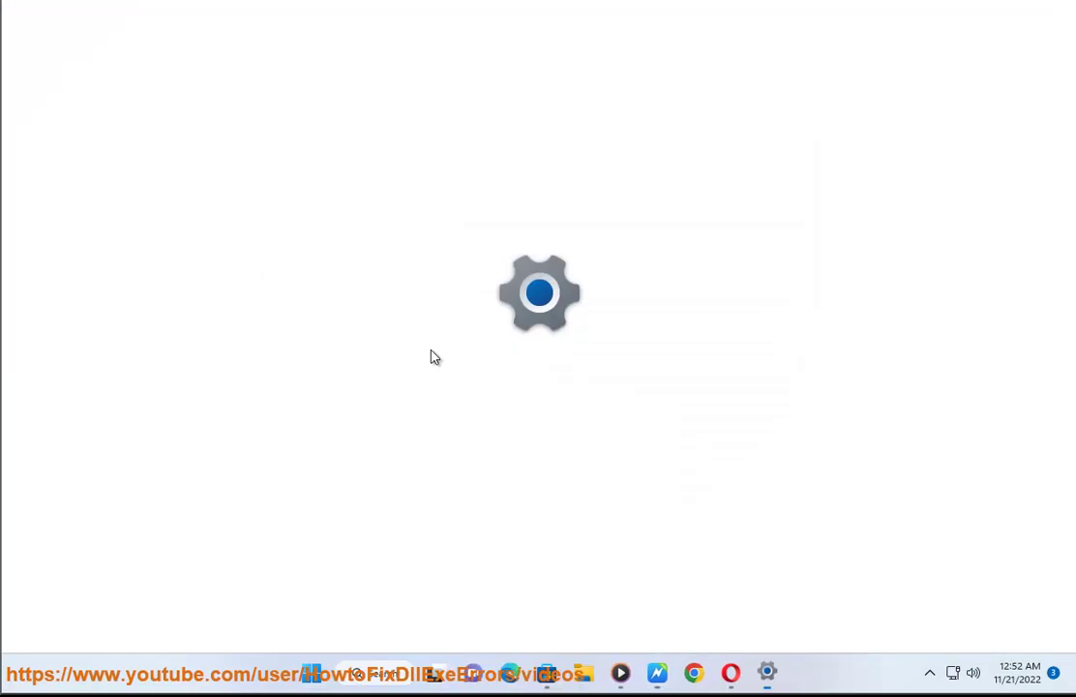
pyautogui.click(105, 247)
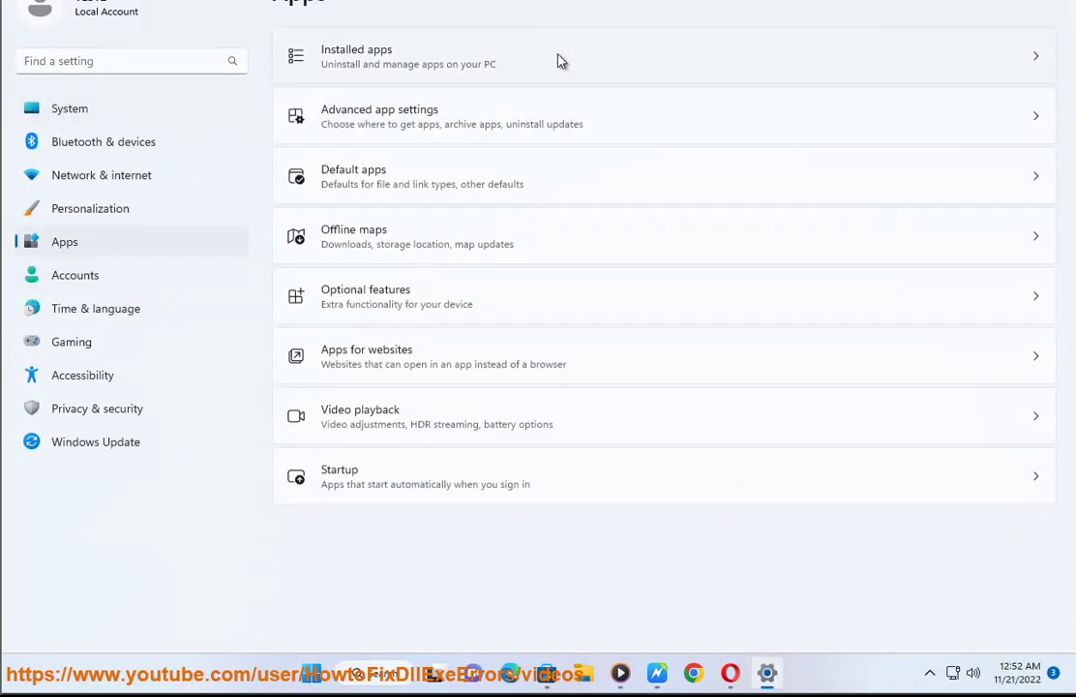
pyautogui.click(560, 61)
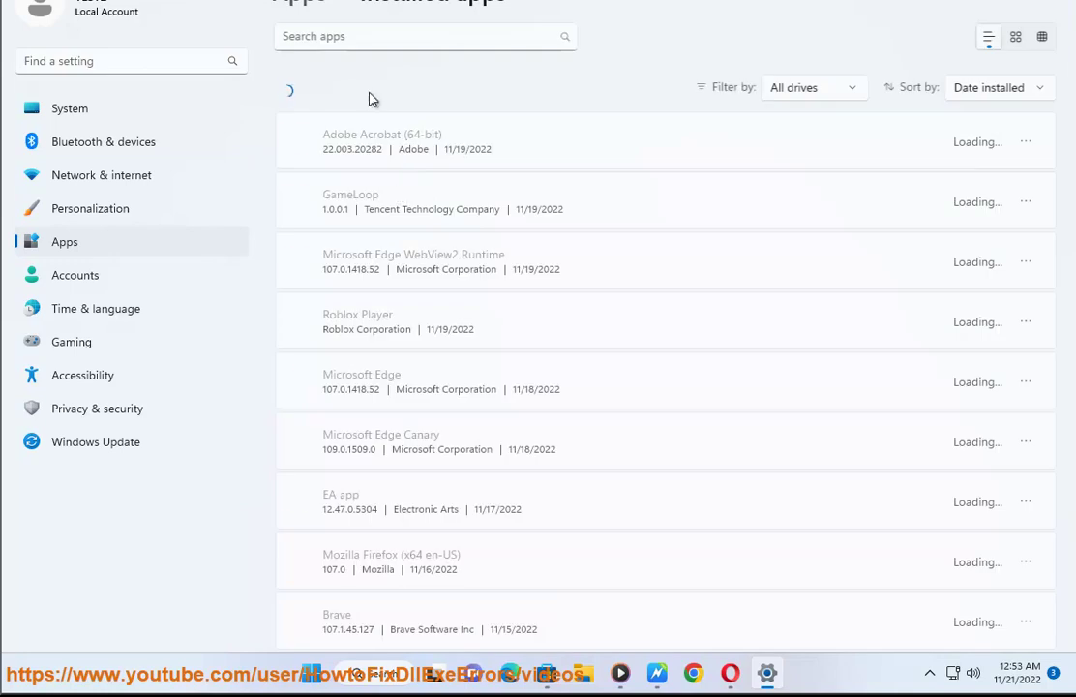
pyautogui.click(353, 39)
pyautogui.write('OPERA')
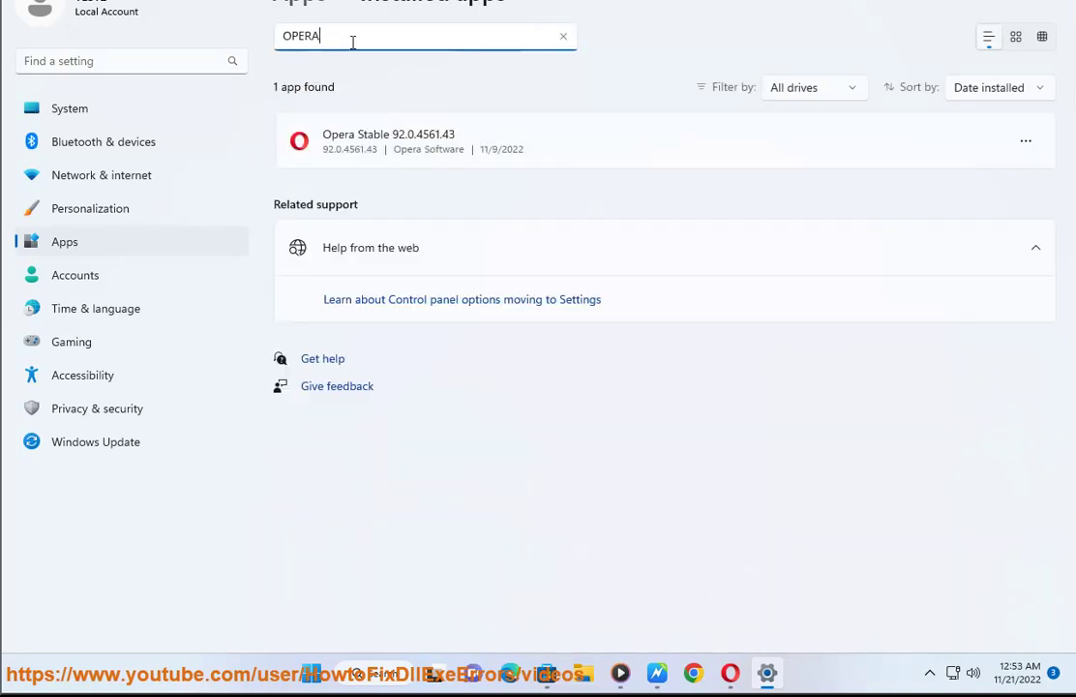
pyautogui.click(1027, 146)
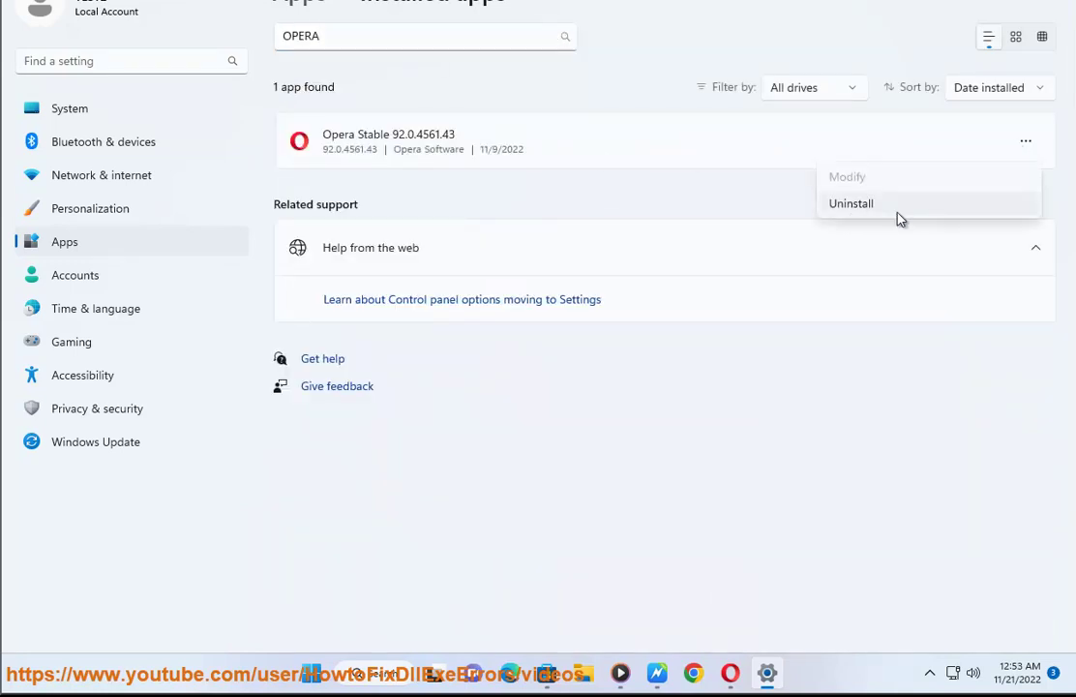
pyautogui.click(869, 216)
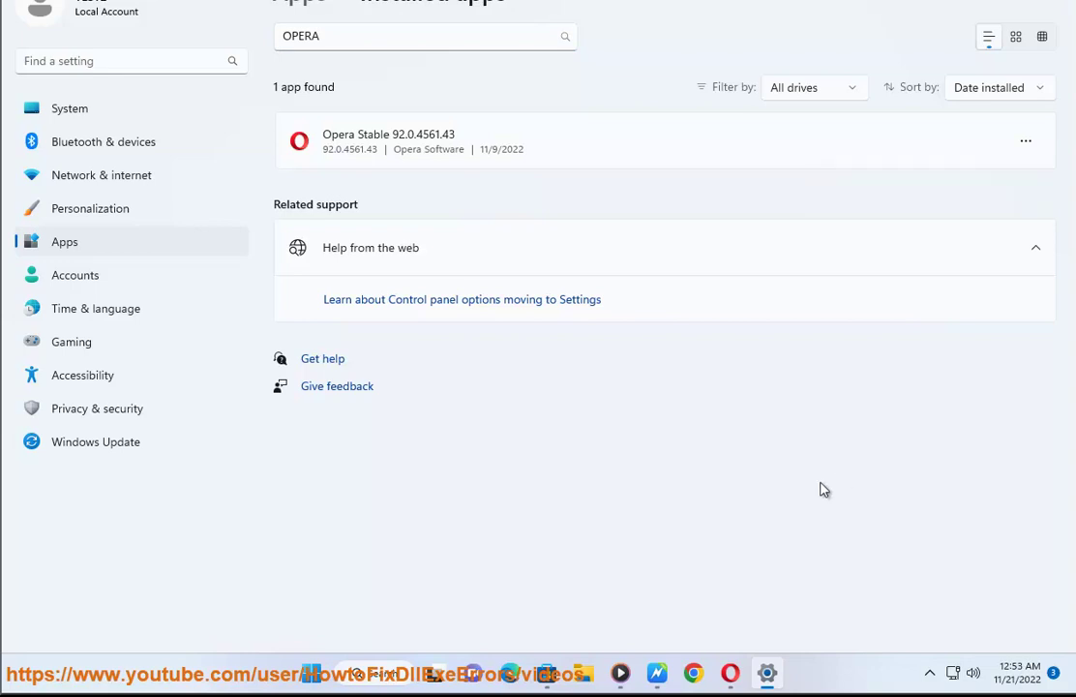
# Step: Switch to Google Chrome and enter OPERA as the start of a web search
pyautogui.click(693, 673)
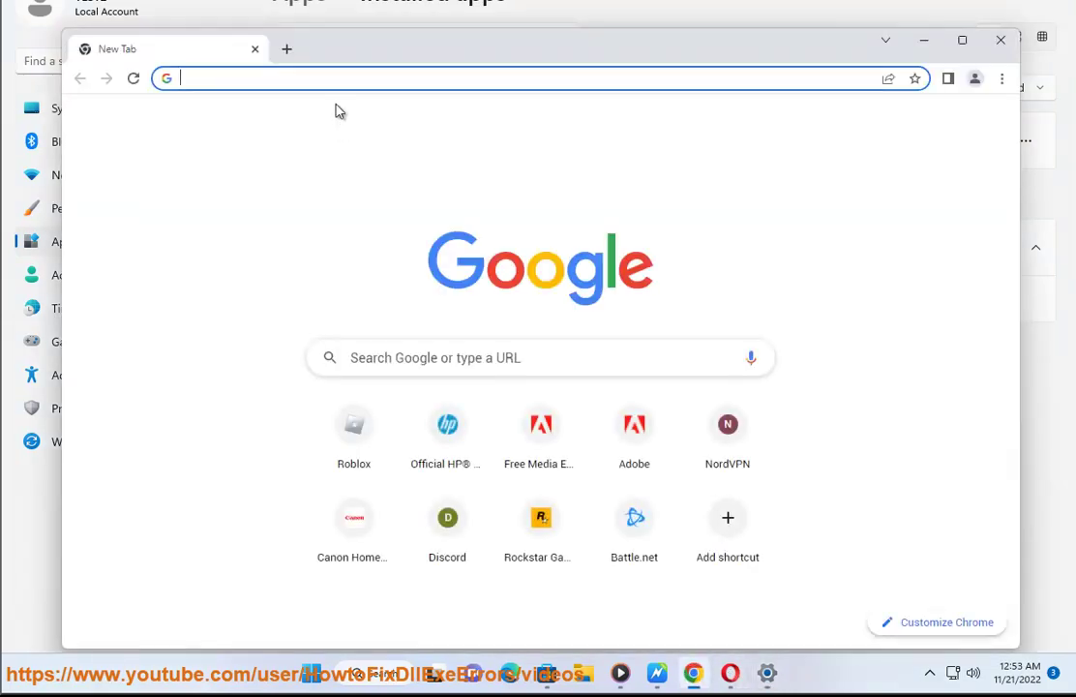
pyautogui.write('OPERA')
pyautogui.press('Down')
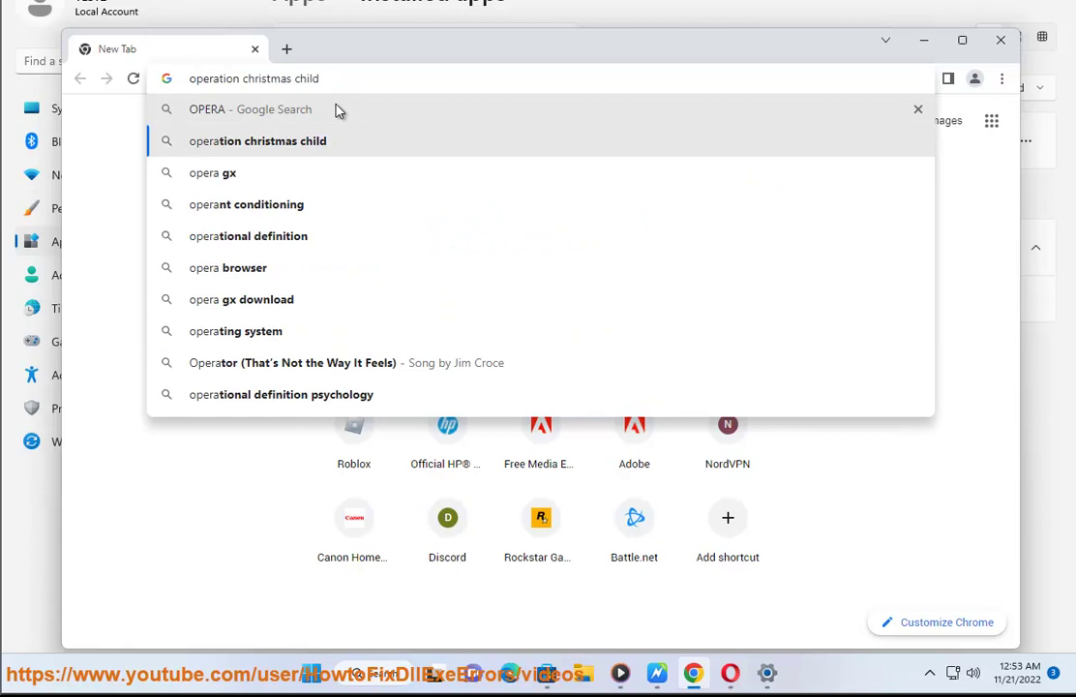
pyautogui.press('BackSpace')
pyautogui.press('BackSpace')
pyautogui.press('BackSpace')
pyautogui.press('BackSpace')
pyautogui.press('BackSpace')
pyautogui.press('BackSpace')
pyautogui.press('BackSpace')
pyautogui.press('BackSpace')
pyautogui.press('BackSpace')
pyautogui.press('BackSpace')
pyautogui.press('BackSpace')
pyautogui.press('BackSpace')
pyautogui.press('BackSpace')
pyautogui.press('BackSpace')
pyautogui.press('BackSpace')
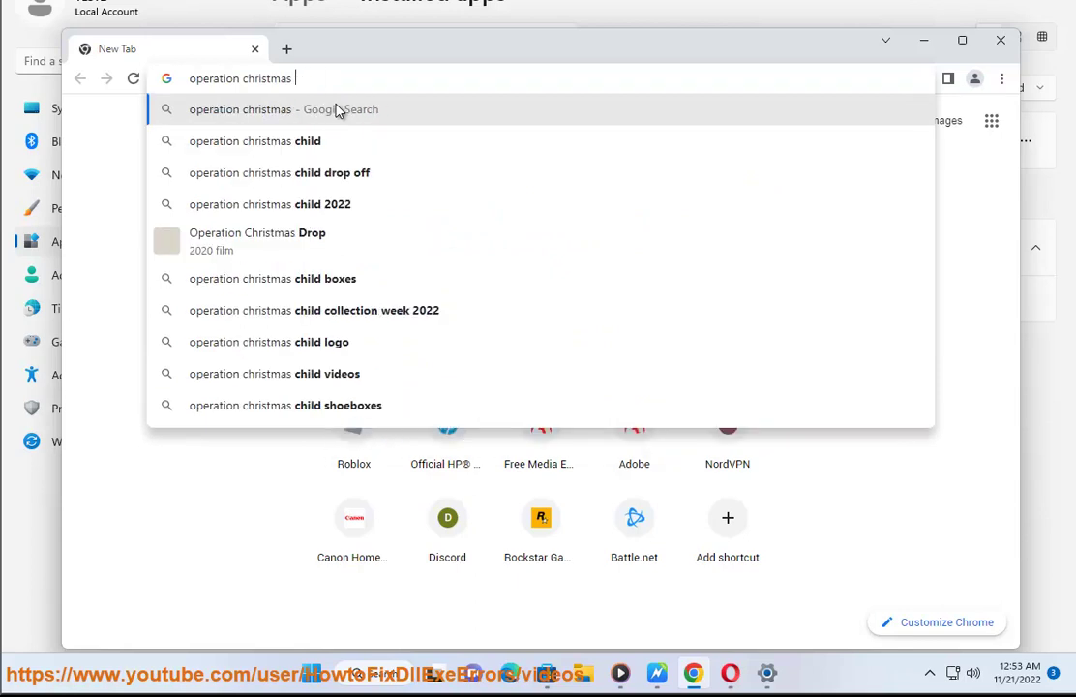
pyautogui.press('BackSpace')
pyautogui.press('BackSpace')
pyautogui.press('BackSpace')
pyautogui.press('BackSpace')
pyautogui.press('BackSpace')
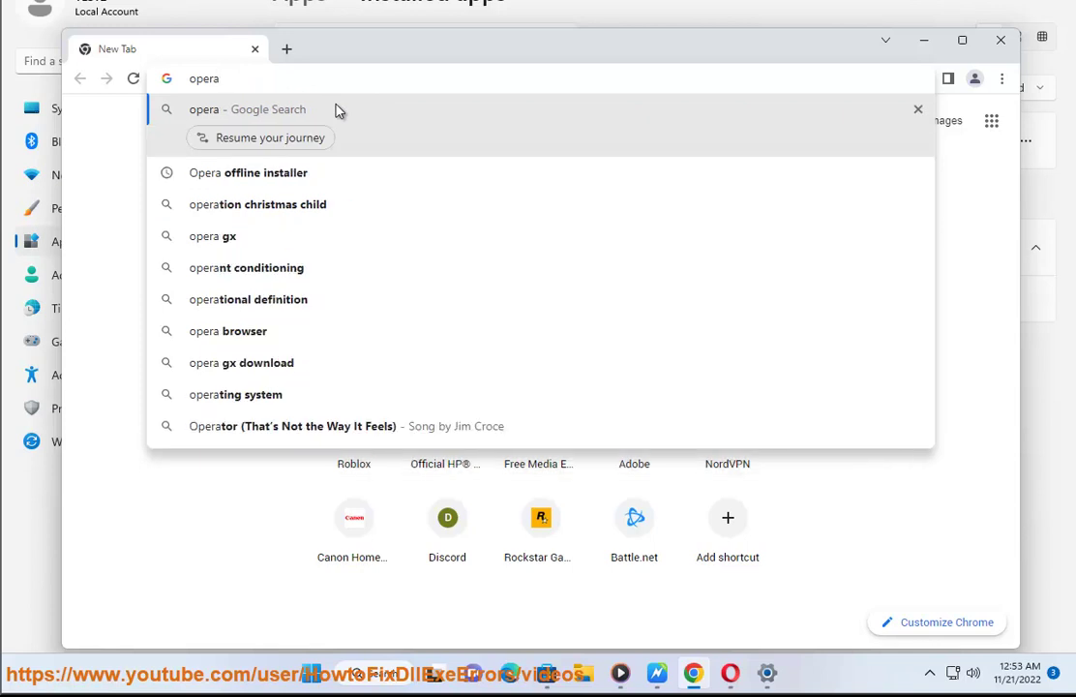
# Step: Extend the query to the suggestion opera download and run the Google search
pyautogui.write('D')
pyautogui.press('Down')
pyautogui.press('Return')
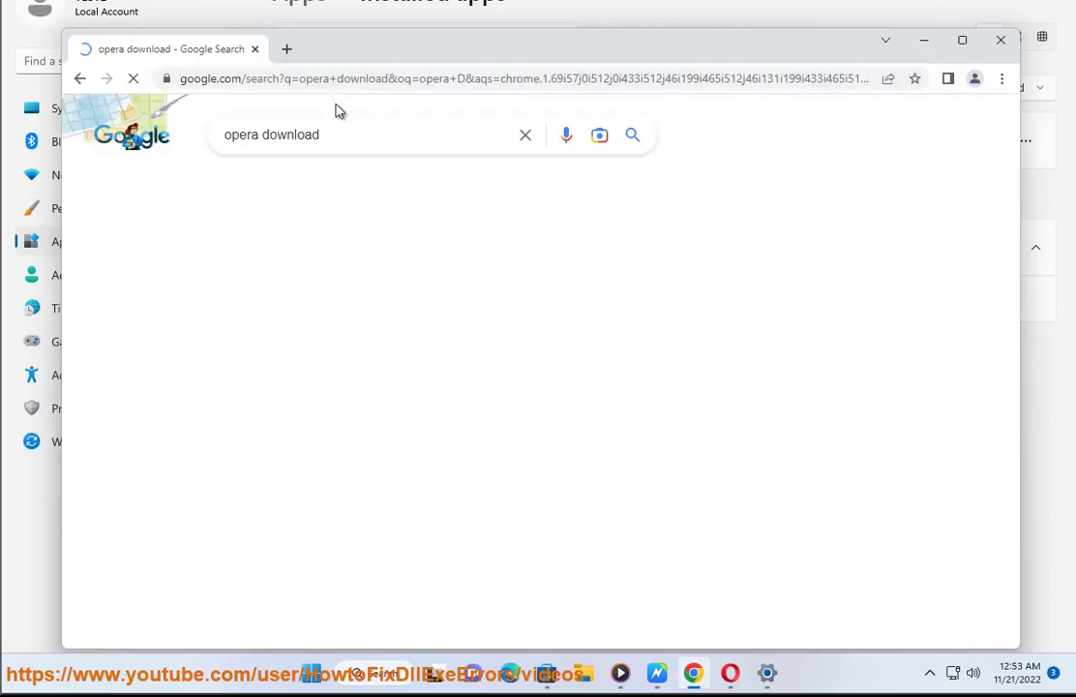
# Step: Highlight the official opera.com download result, then minimize Chrome and return to the fix list document
pyautogui.moveTo(491, 339); pyautogui.dragTo(70, 256)
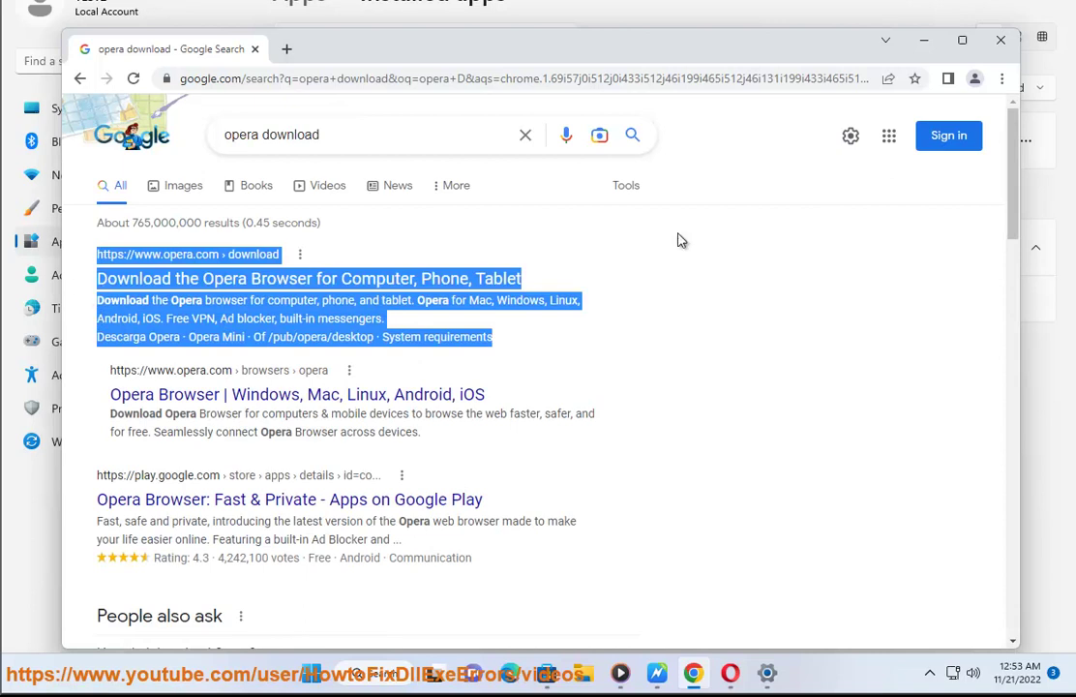
pyautogui.click(924, 40)
pyautogui.click(657, 672)
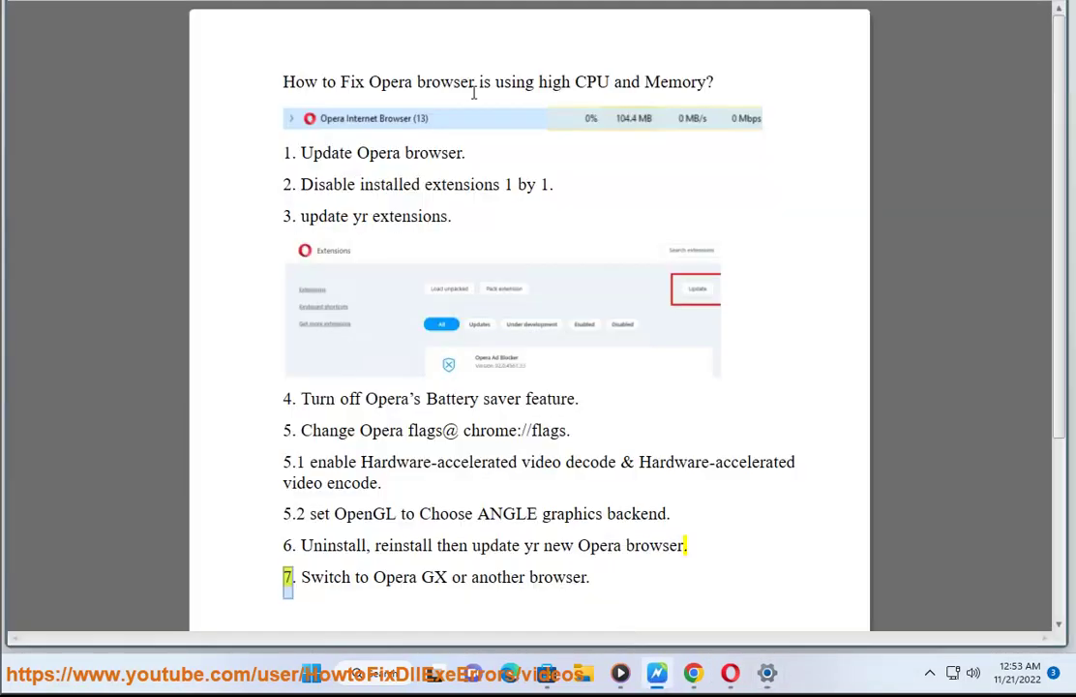